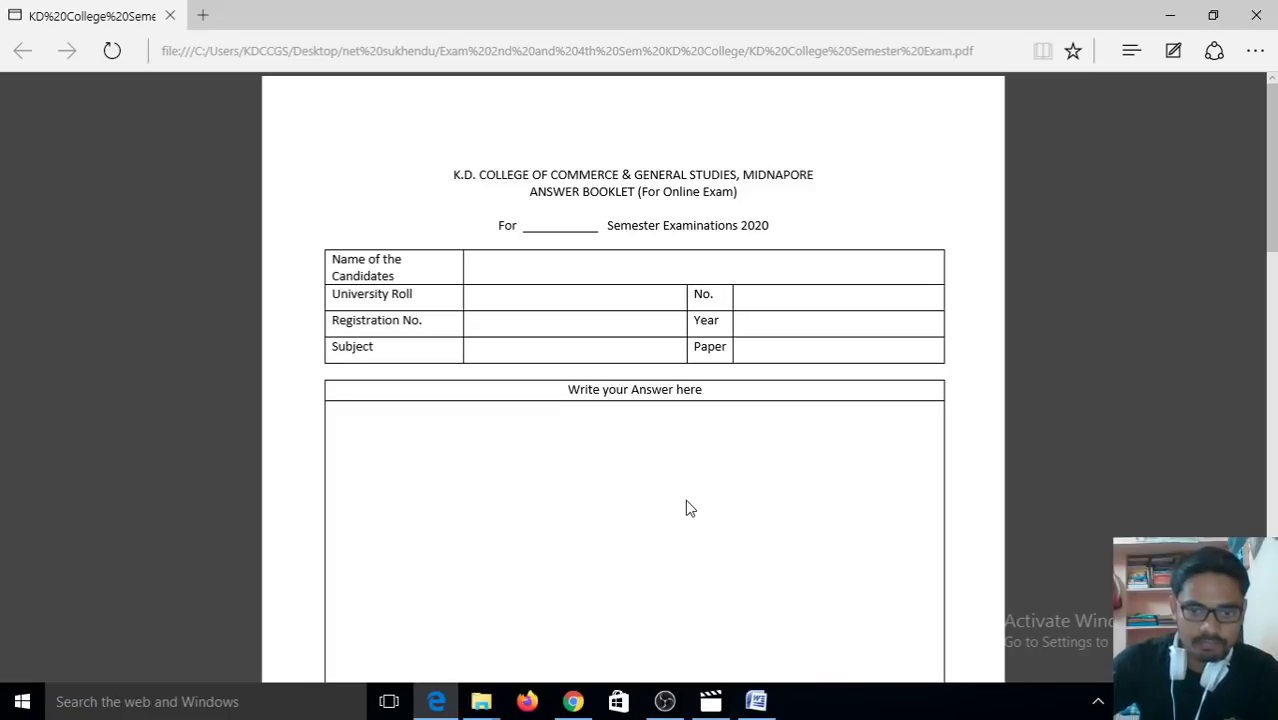
Step: Switch to Chrome and view the Exam link Format.pdf tab listing the 02.12.20 Python paper
{"action": "left_click", "coordinate": [756, 702]}
{"action": "left_click", "coordinate": [756, 702]}
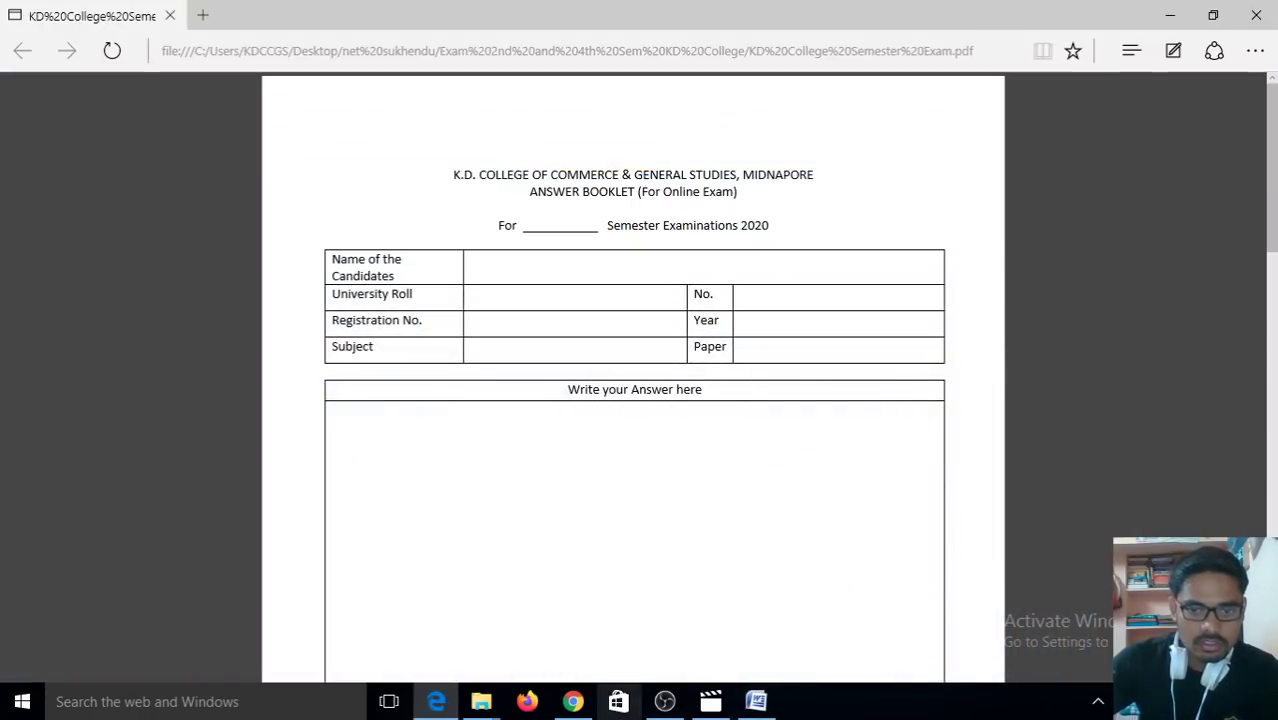
{"action": "left_click", "coordinate": [573, 702]}
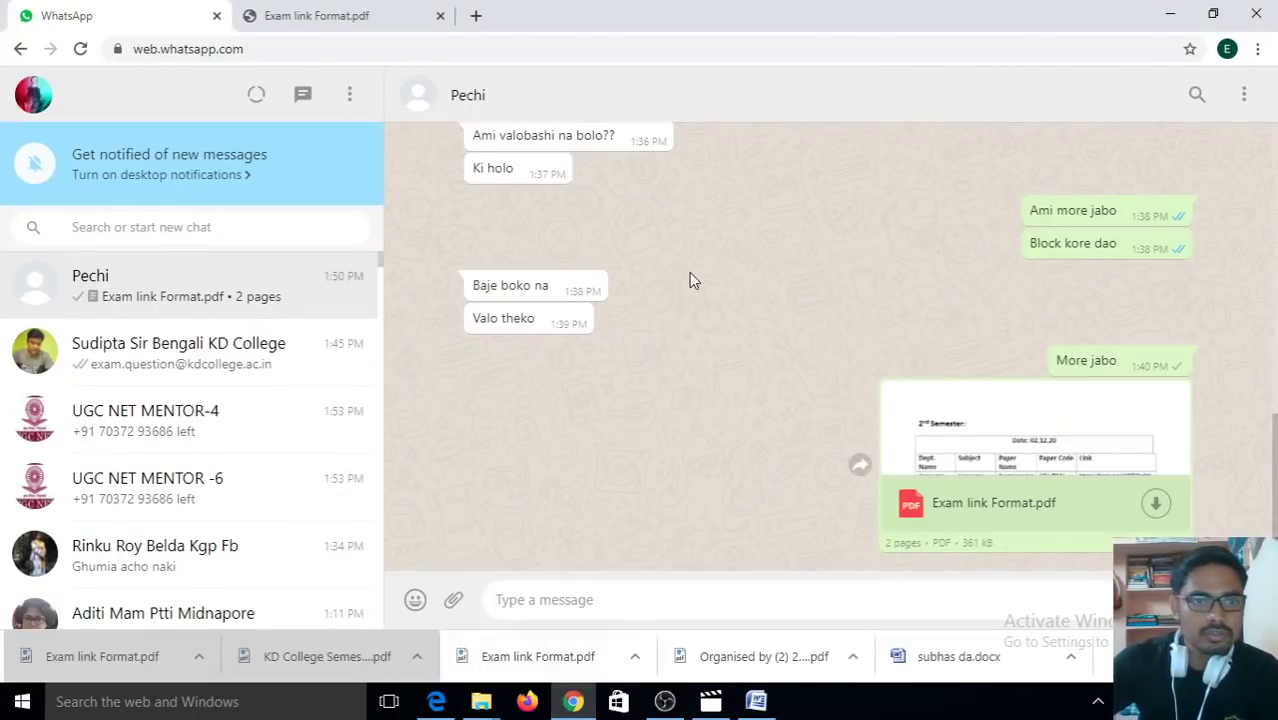
{"action": "left_click", "coordinate": [318, 16]}
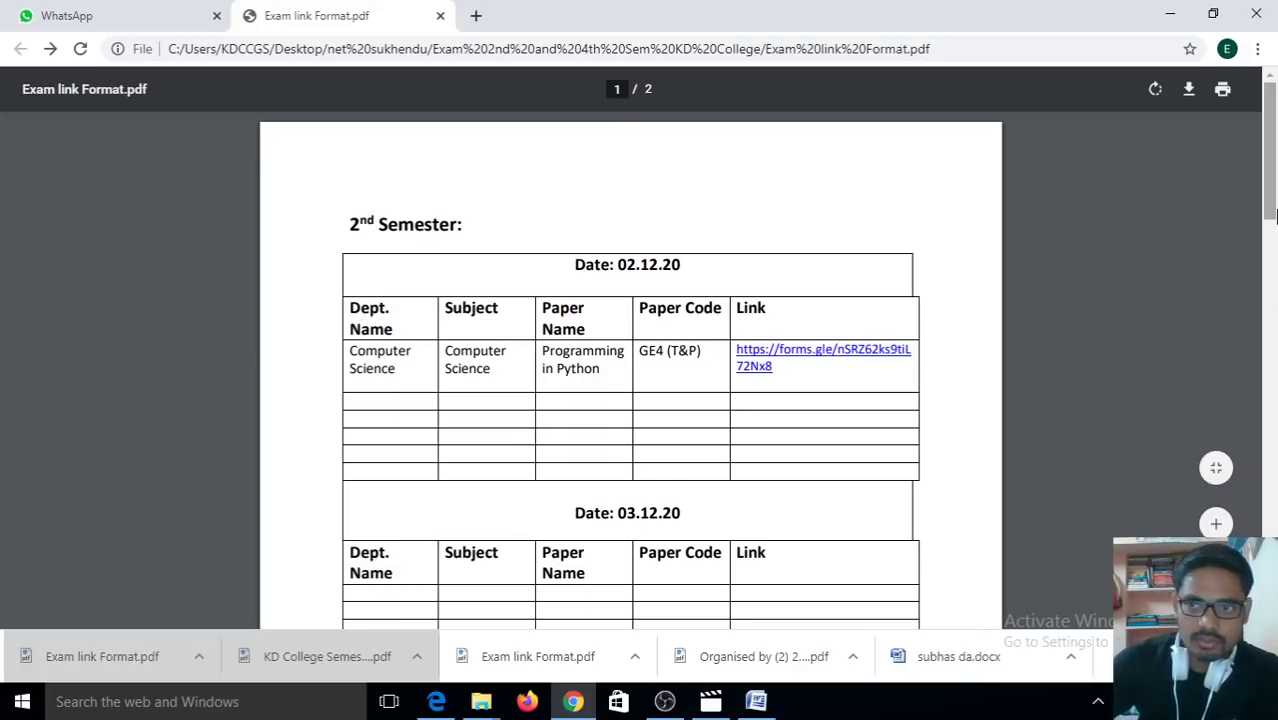
{"action": "left_click_drag", "start_coordinate": [1275, 195], "coordinate": [1275, 195]}
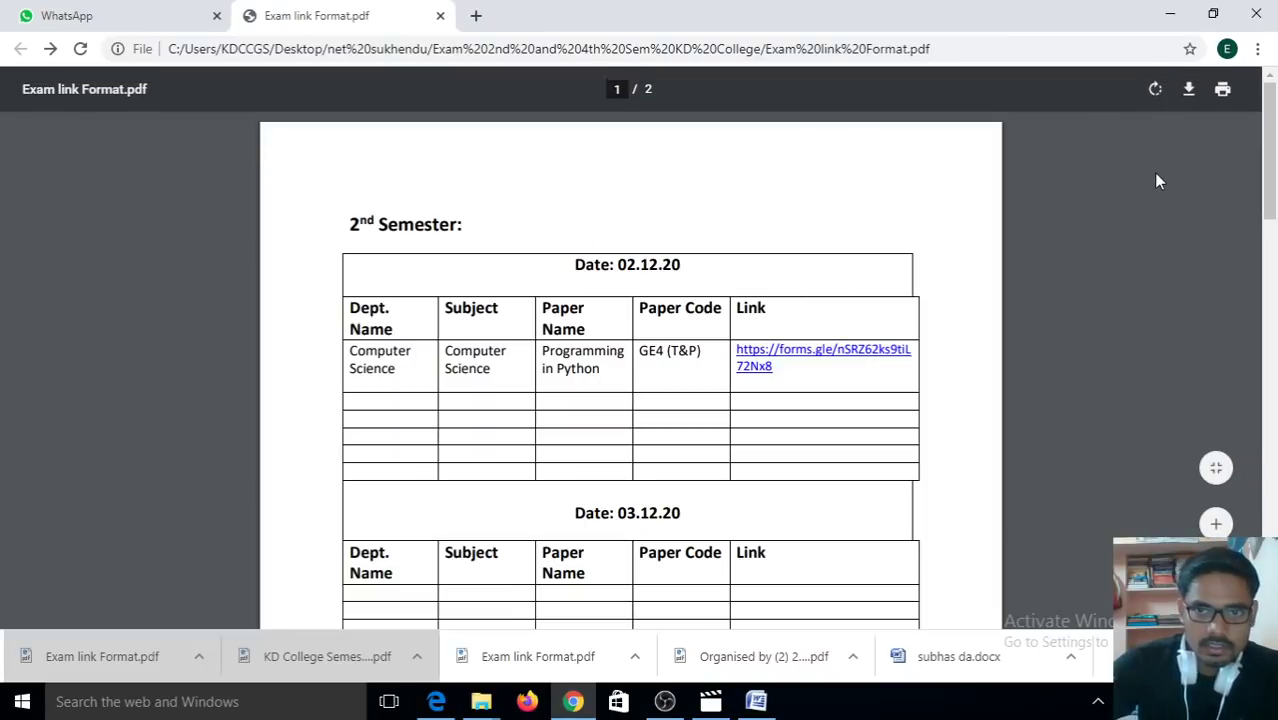
{"action": "left_click_drag", "start_coordinate": [1272, 154], "coordinate": [1274, 158]}
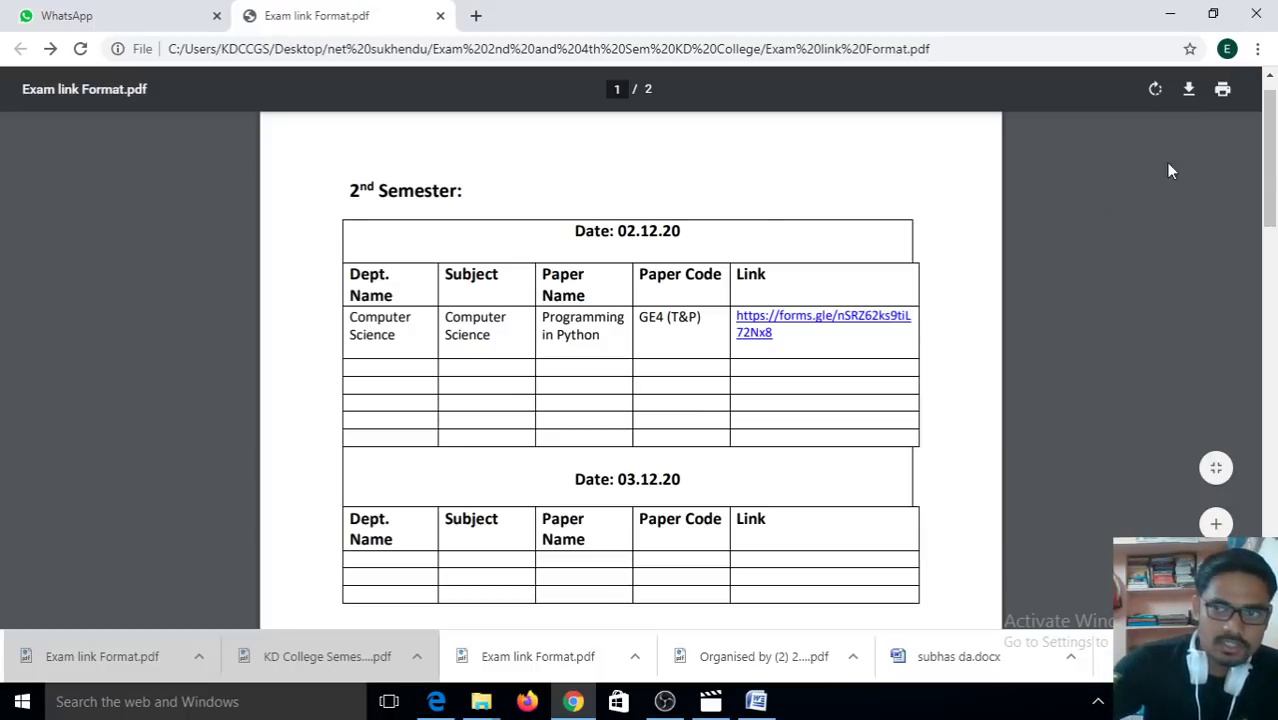
{"action": "left_click_drag", "start_coordinate": [1271, 190], "coordinate": [1275, 209]}
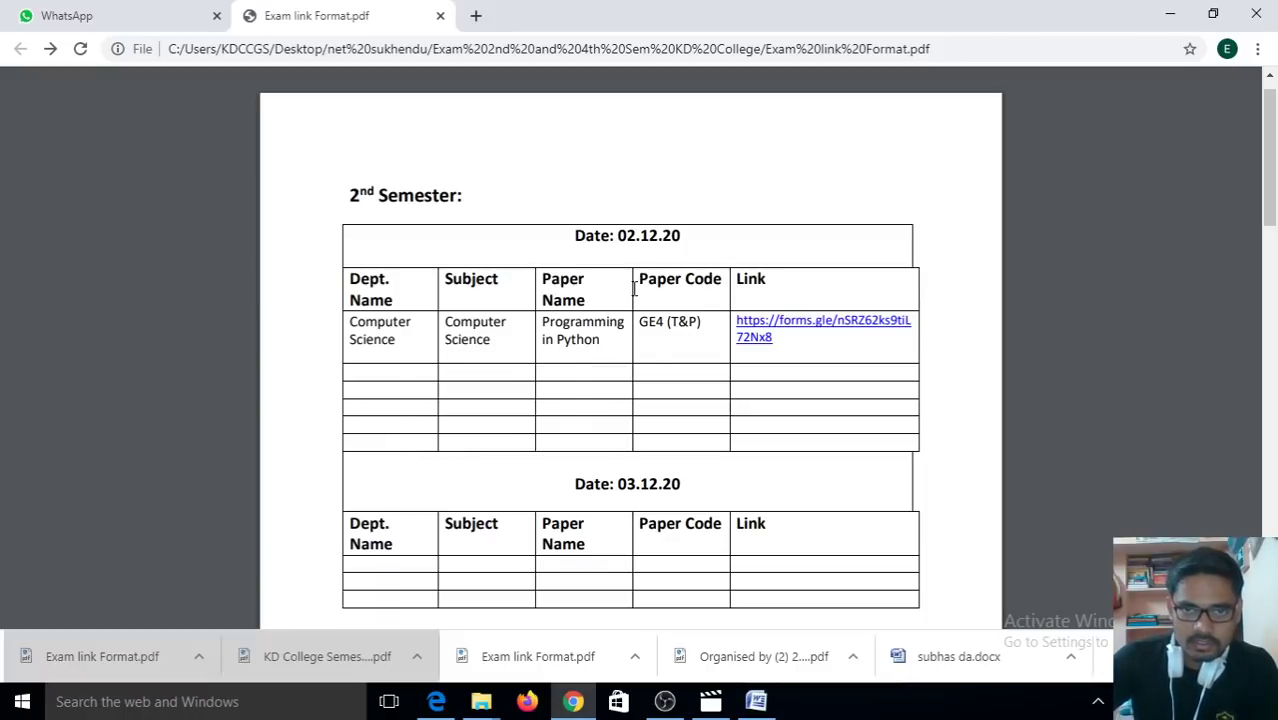
{"action": "left_click_drag", "start_coordinate": [636, 321], "coordinate": [705, 324]}
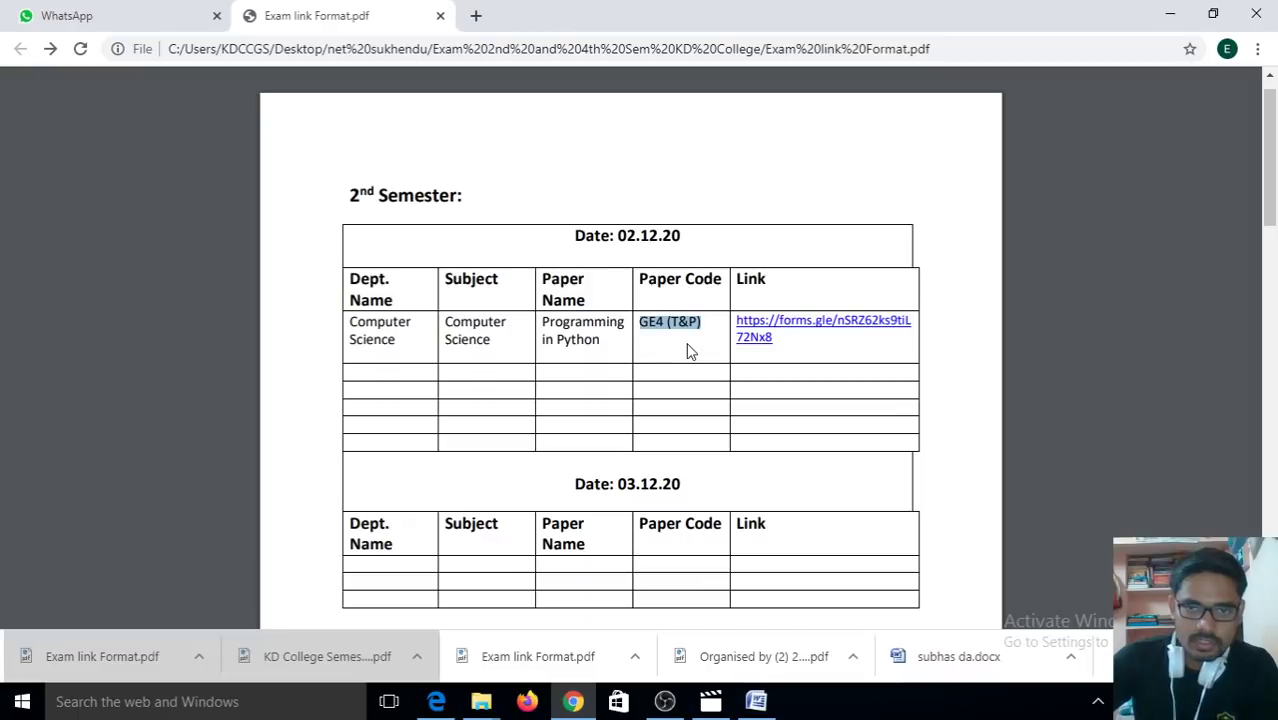
{"action": "left_click", "coordinate": [688, 350]}
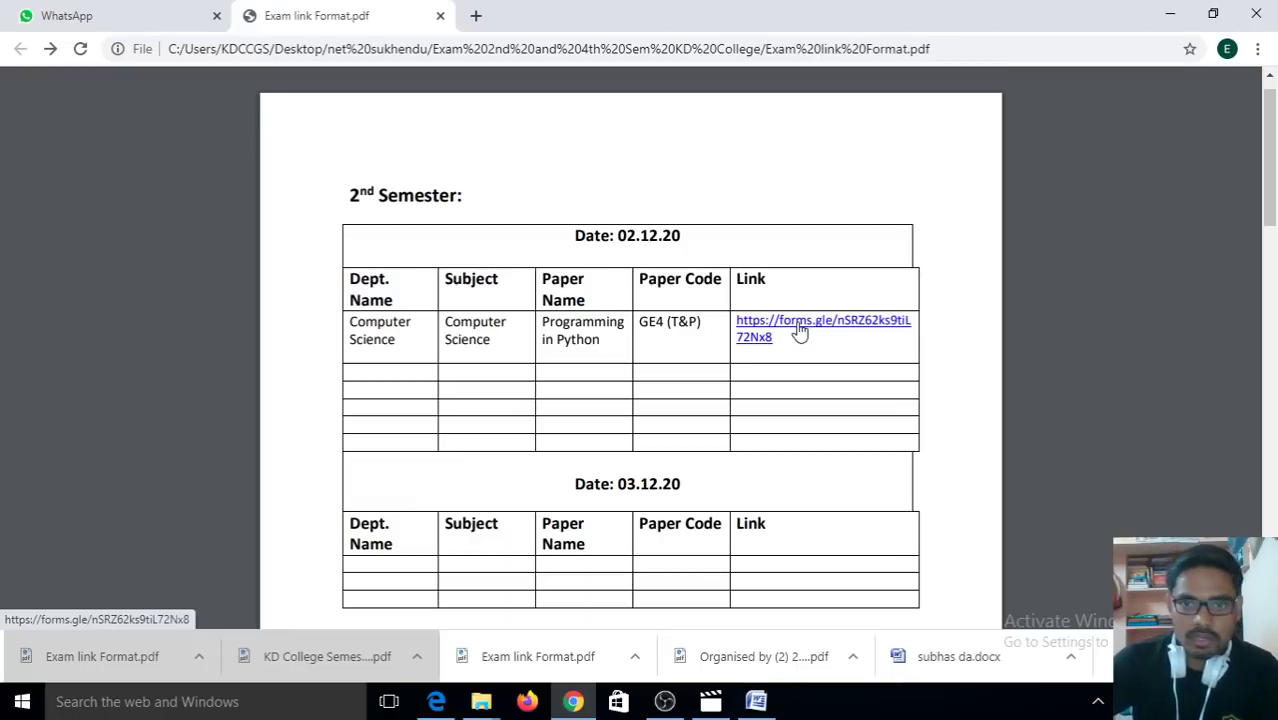
Step: Open the forms.gle exam link in a new tab and view the 03.12.20 GE4 (T&P) form
{"action": "right_click", "coordinate": [800, 333]}
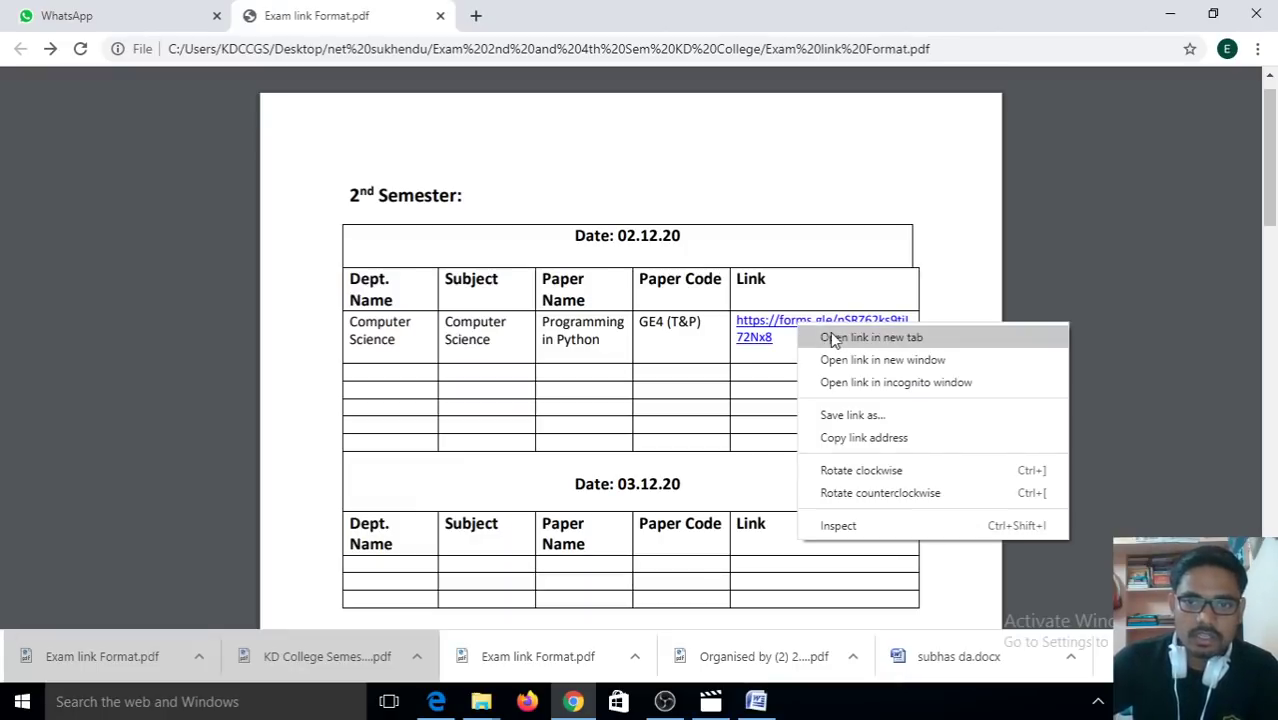
{"action": "left_click", "coordinate": [832, 337]}
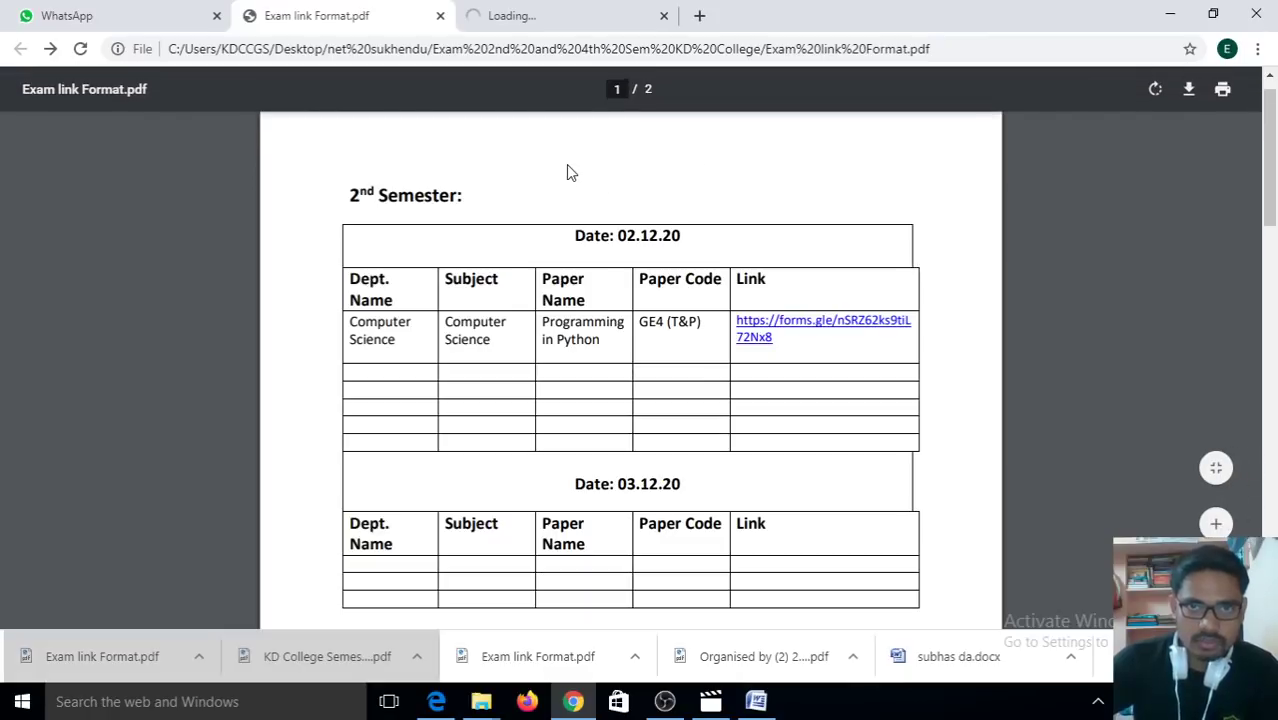
{"action": "left_click", "coordinate": [527, 14]}
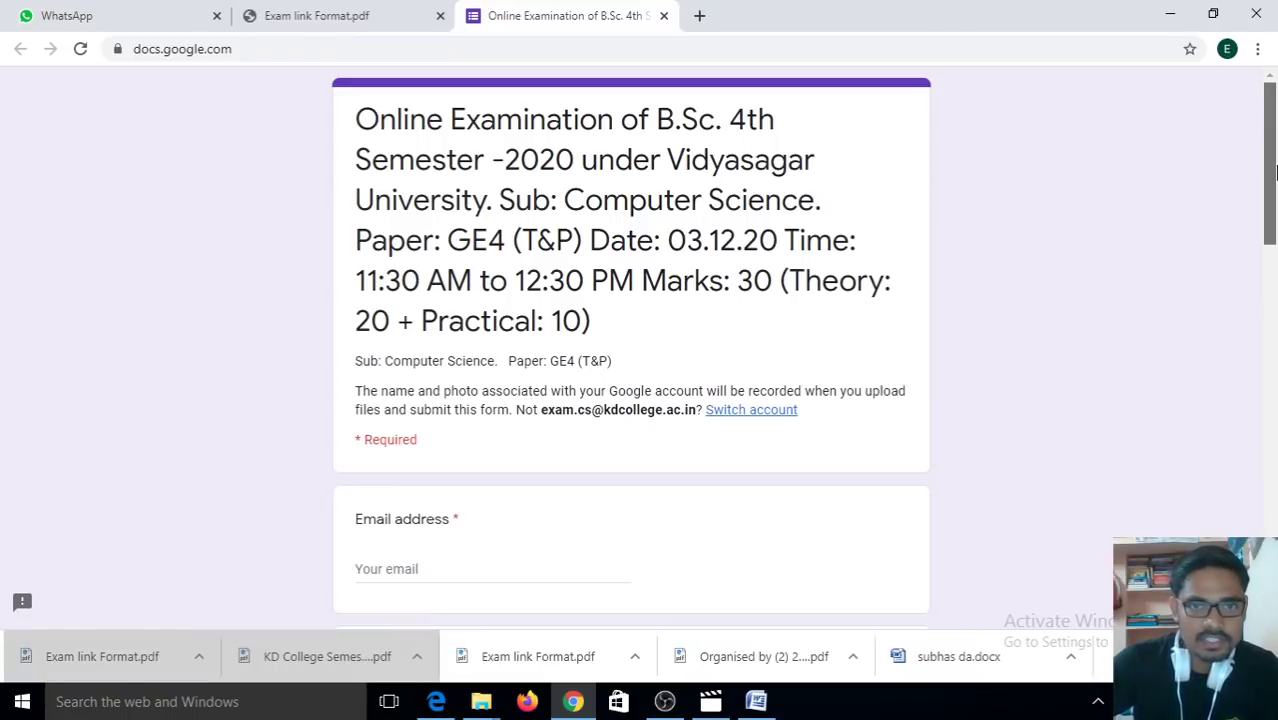
{"action": "scroll", "coordinate": [1275, 201], "scroll_direction": "down", "scroll_amount": 2}
{"action": "scroll", "coordinate": [1275, 201], "scroll_direction": "up", "scroll_amount": 2}
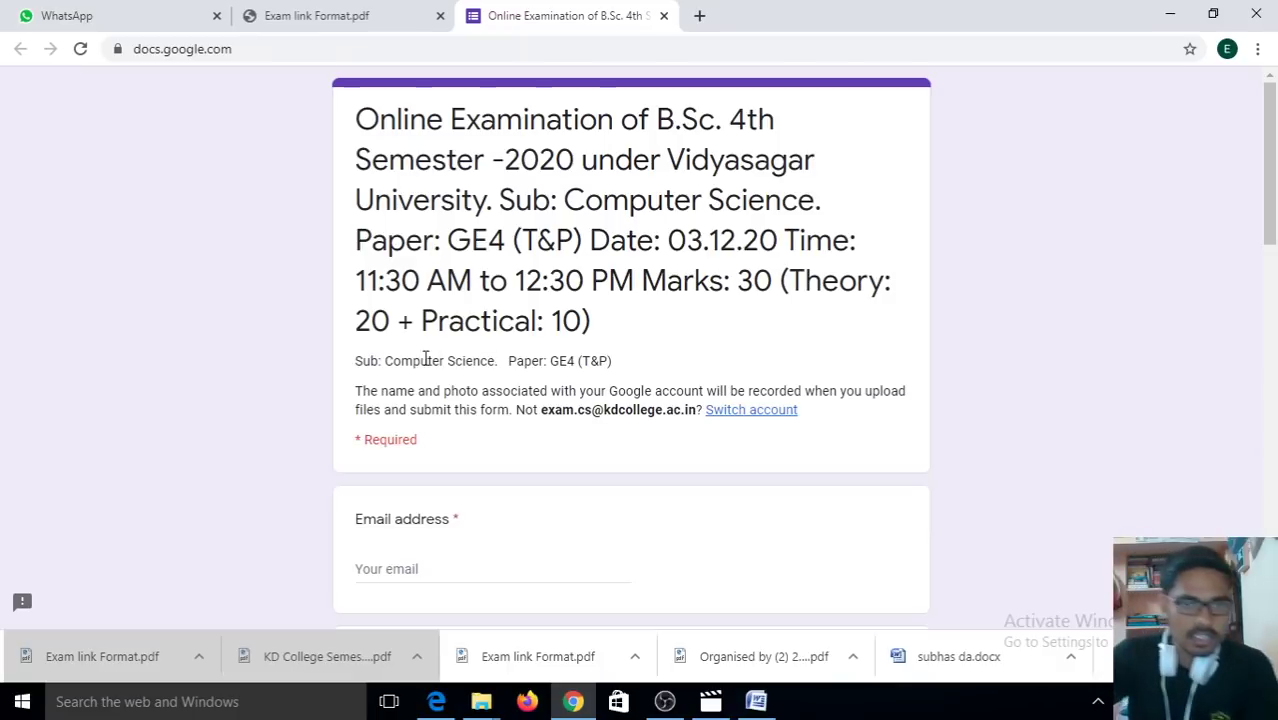
Step: Highlight the subject and paper line, then scroll down to the Theory and Practical questions
{"action": "left_click_drag", "start_coordinate": [358, 360], "coordinate": [616, 362]}
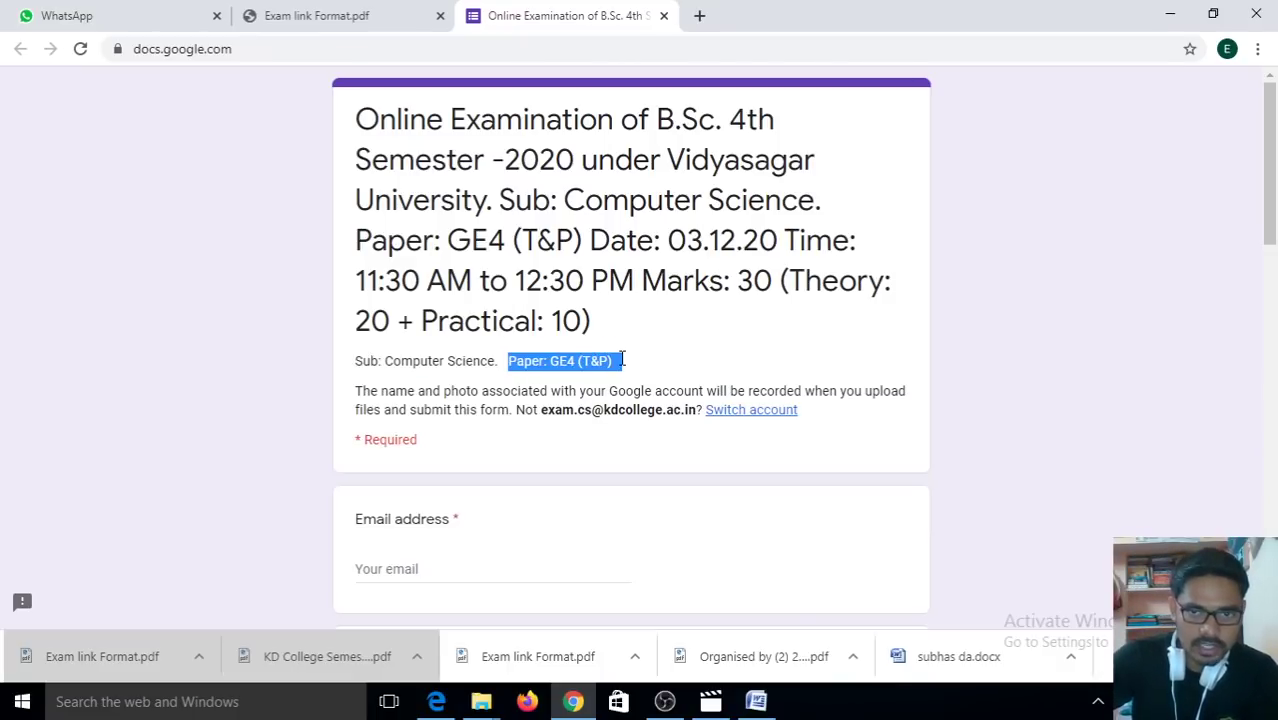
{"action": "left_click_drag", "start_coordinate": [1274, 190], "coordinate": [1274, 288]}
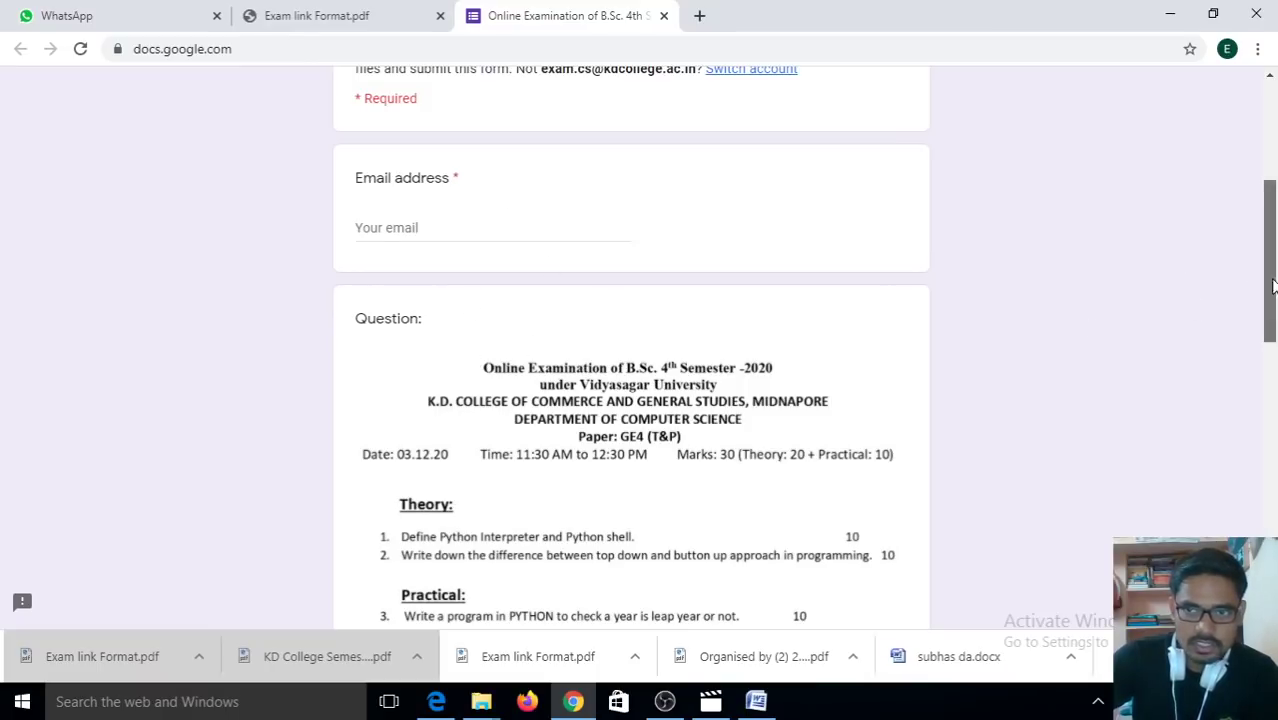
{"action": "left_click_drag", "start_coordinate": [1274, 285], "coordinate": [1274, 327]}
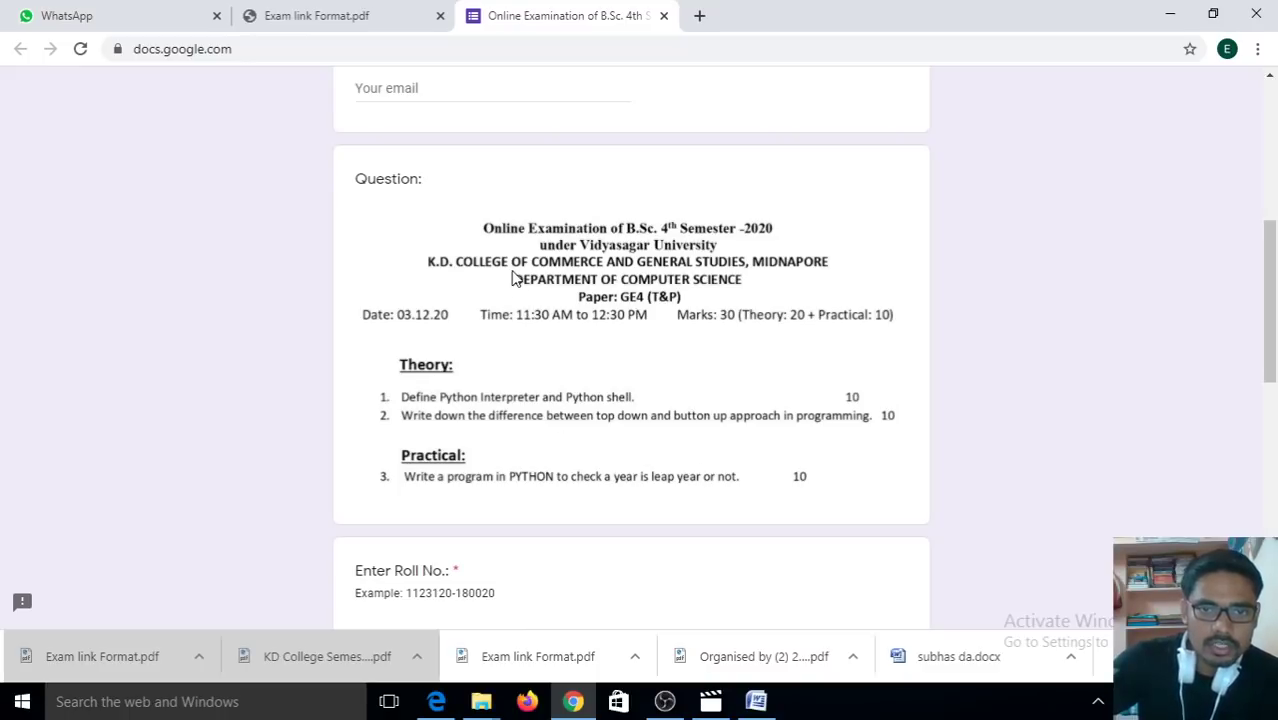
{"action": "right_click", "coordinate": [512, 277]}
{"action": "left_click", "coordinate": [557, 327]}
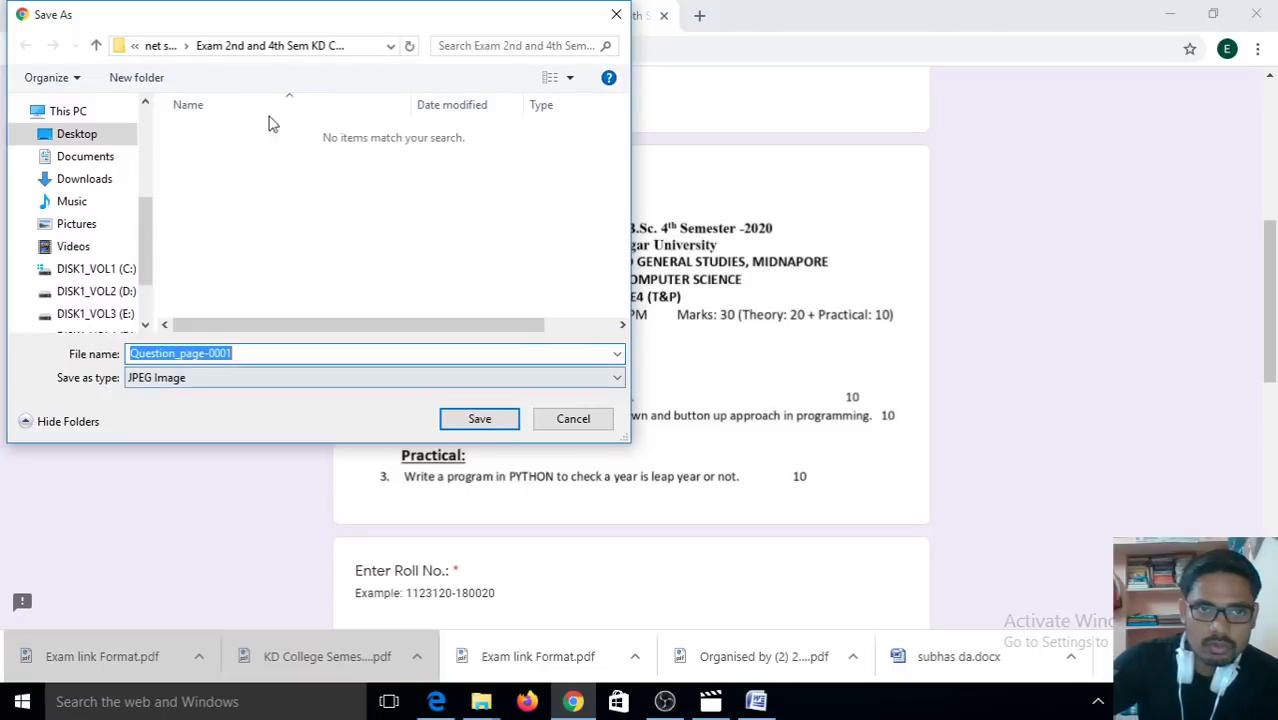
{"action": "left_click", "coordinate": [616, 14]}
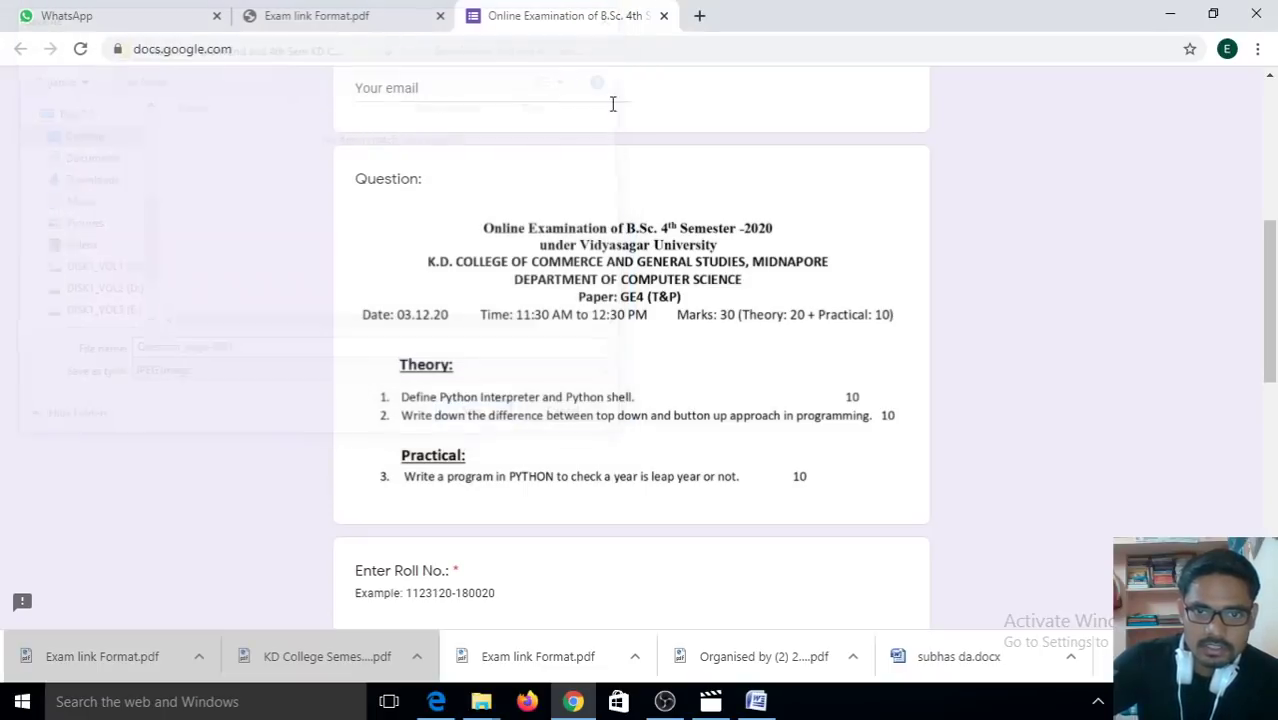
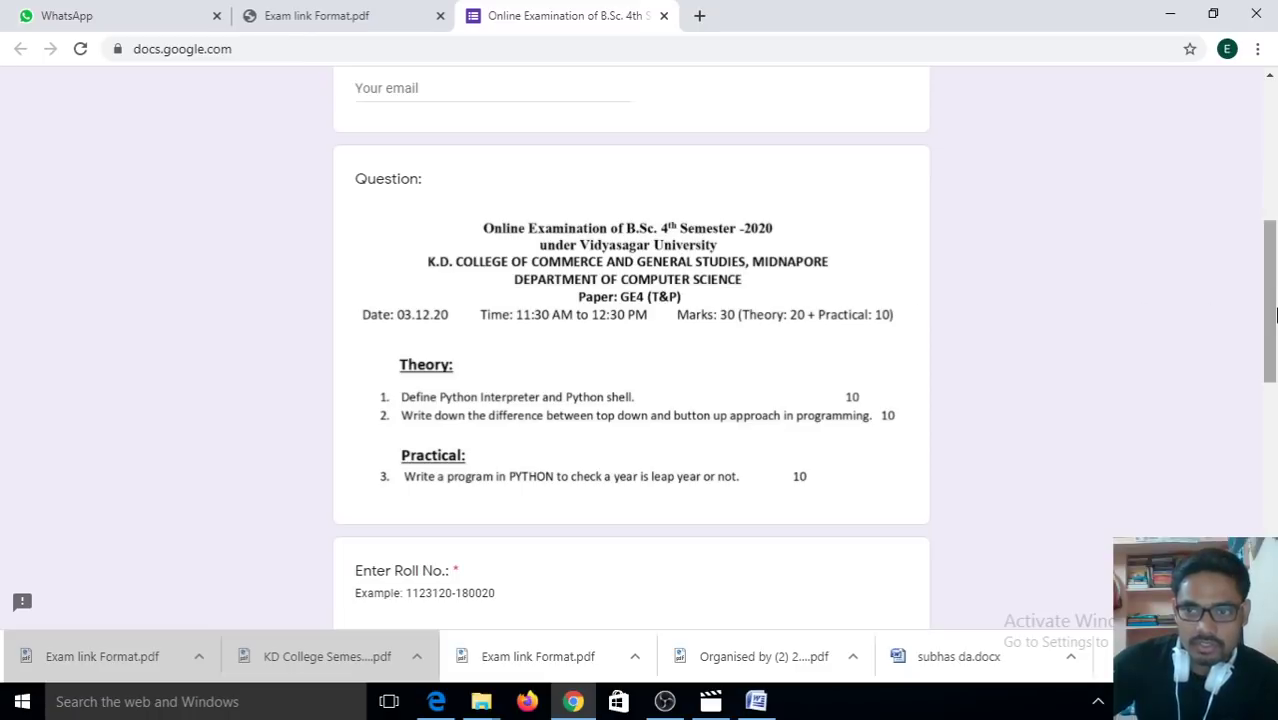
Step: Enter the student's e-mail address in the required Email address field
{"action": "scroll", "coordinate": [675, 255], "scroll_direction": "up", "scroll_amount": 3}
{"action": "left_click", "coordinate": [415, 415]}
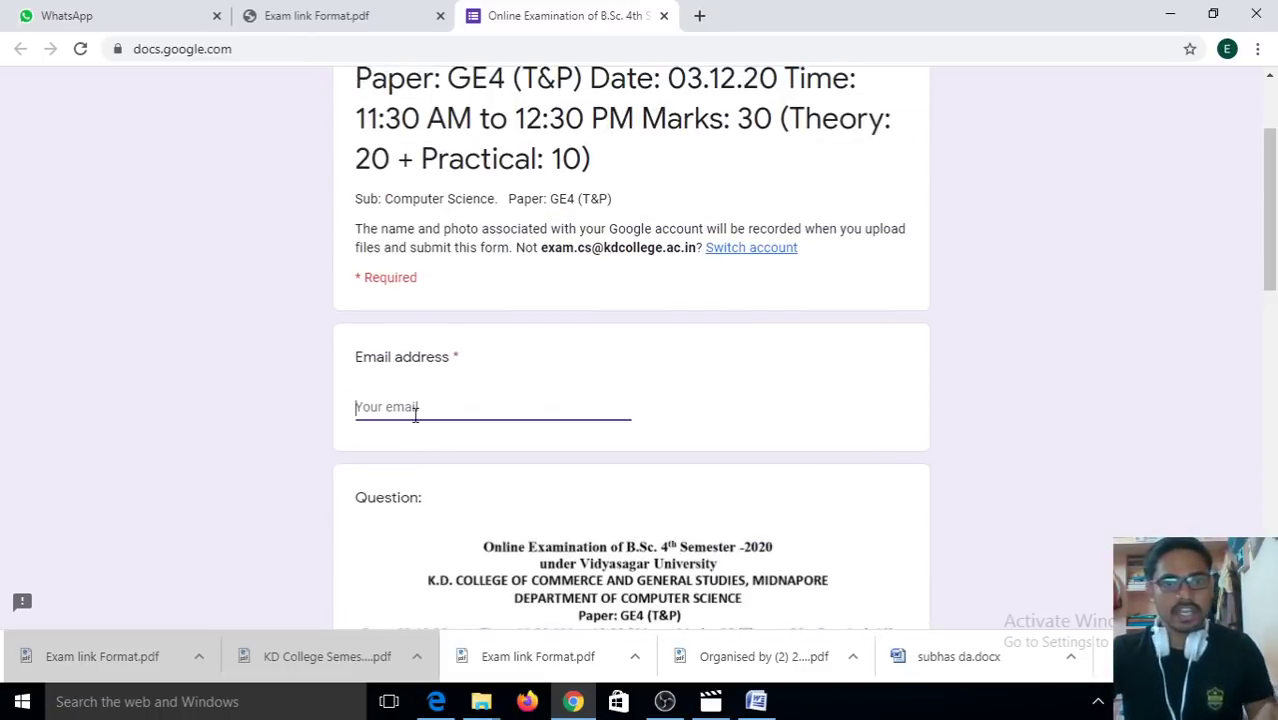
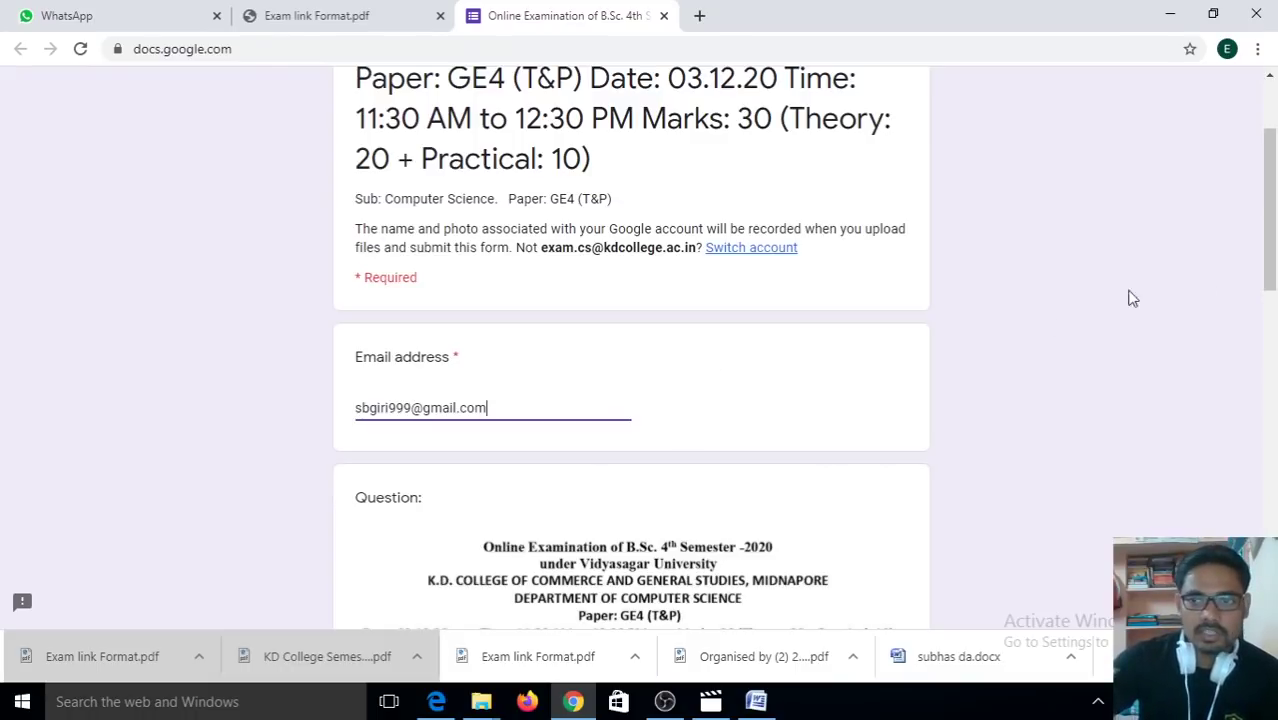
{"action": "left_click_drag", "start_coordinate": [1271, 280], "coordinate": [1272, 463]}
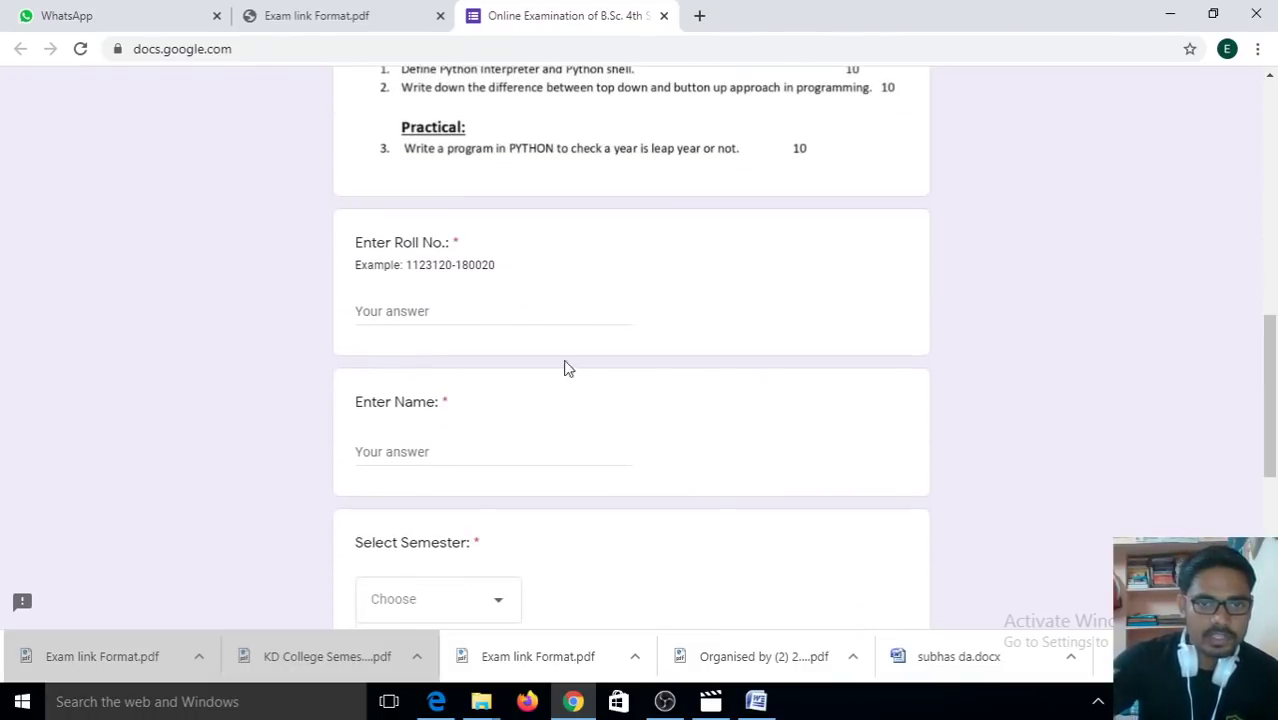
Step: Enter the student's roll number in the required Roll No. answer box
{"action": "left_click", "coordinate": [438, 314]}
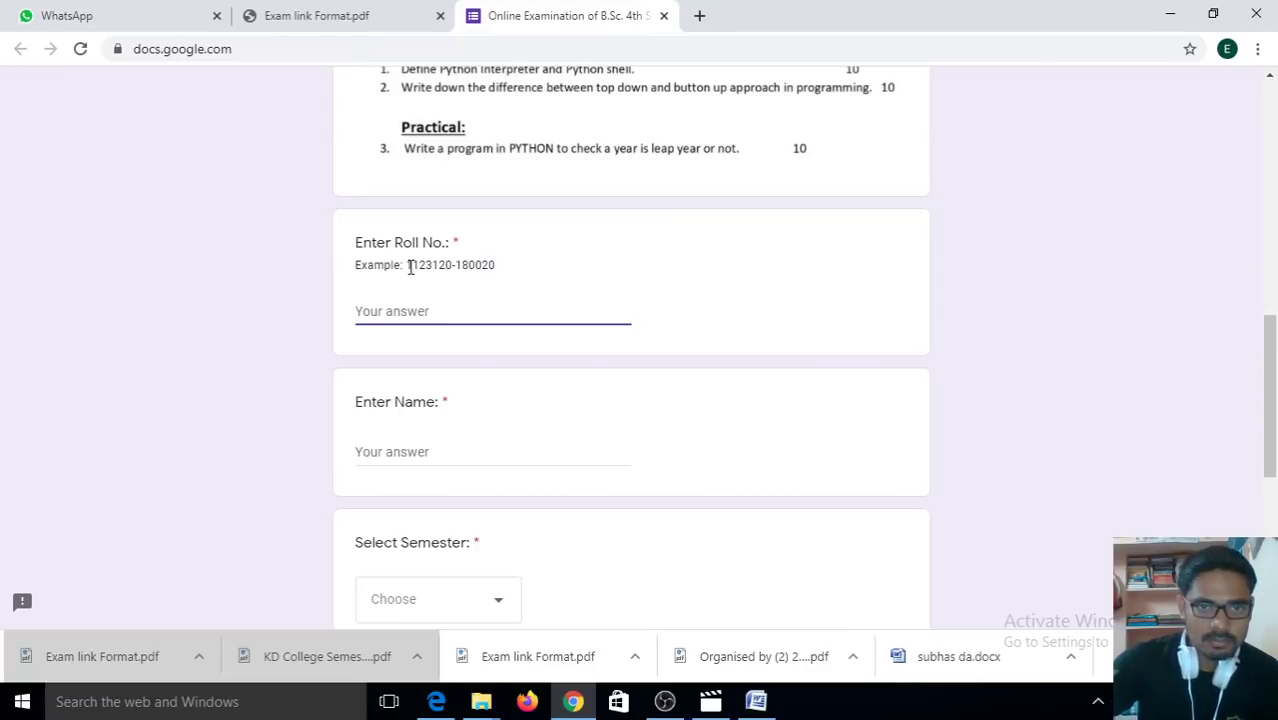
{"action": "left_click_drag", "start_coordinate": [406, 265], "coordinate": [355, 265]}
{"action": "left_click", "coordinate": [478, 262]}
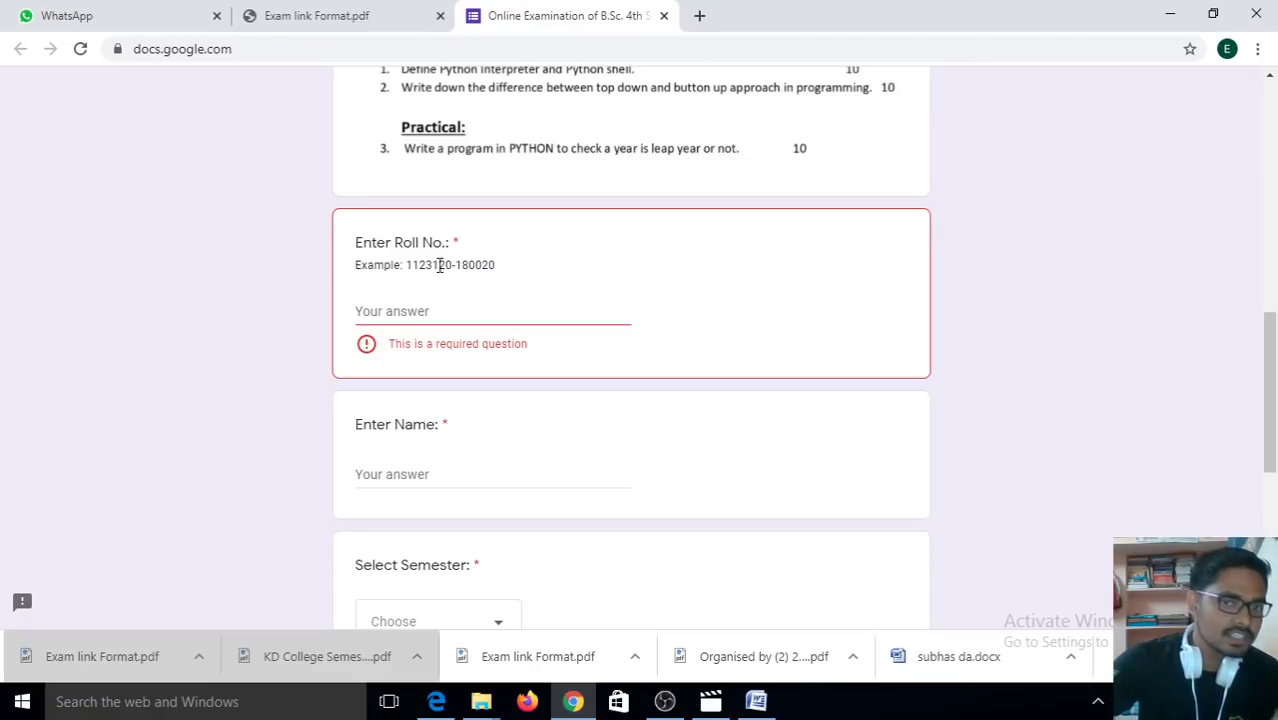
{"action": "left_click", "coordinate": [397, 308]}
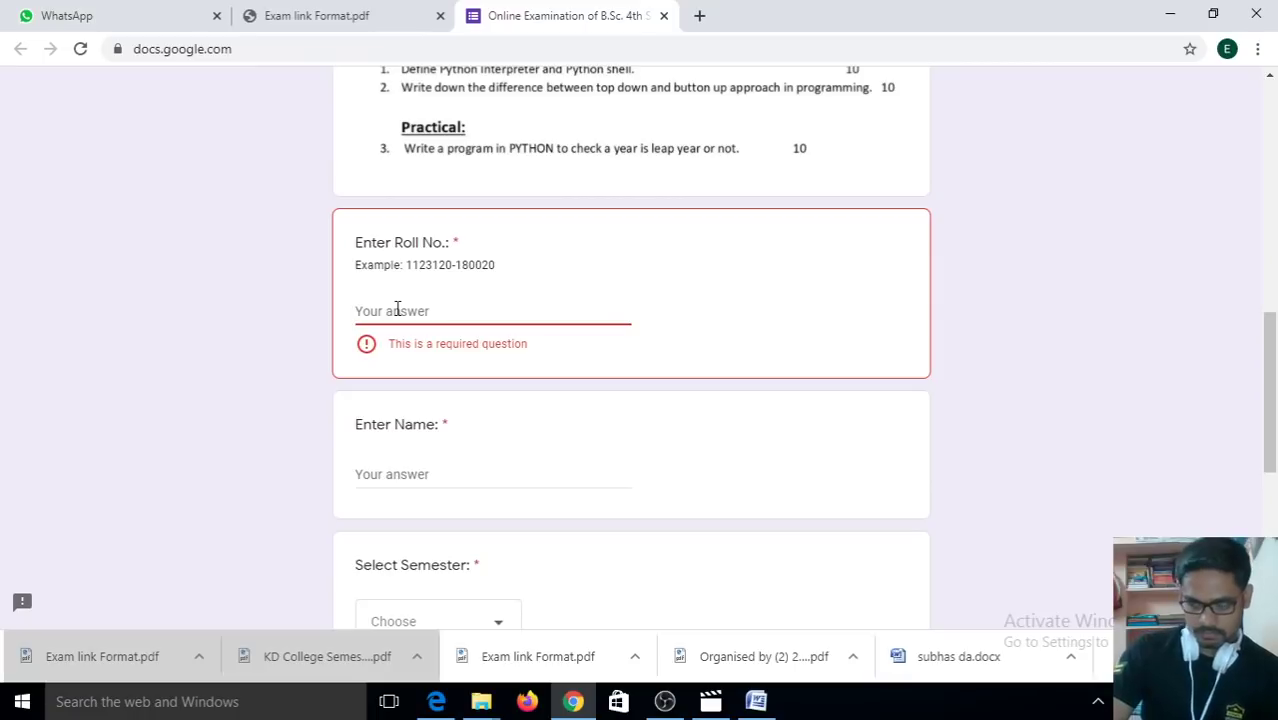
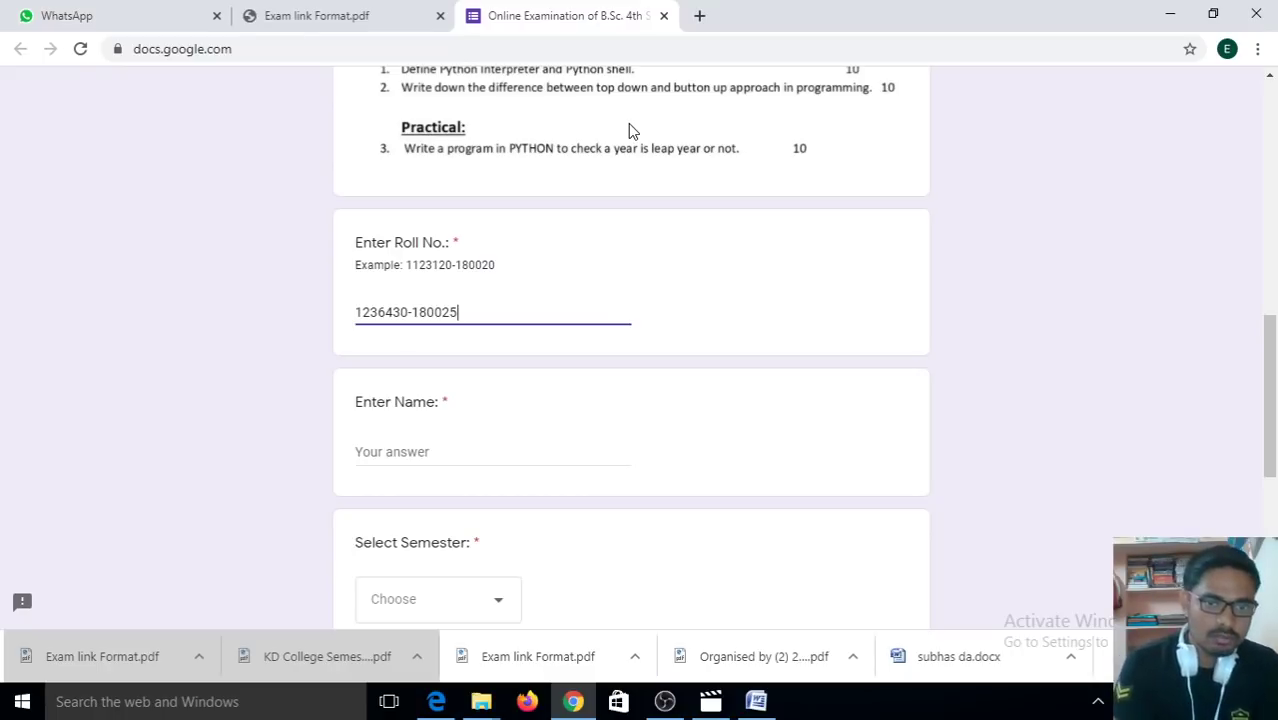
Step: Enter the student's full name in the required Name field
{"action": "left_click", "coordinate": [400, 452]}
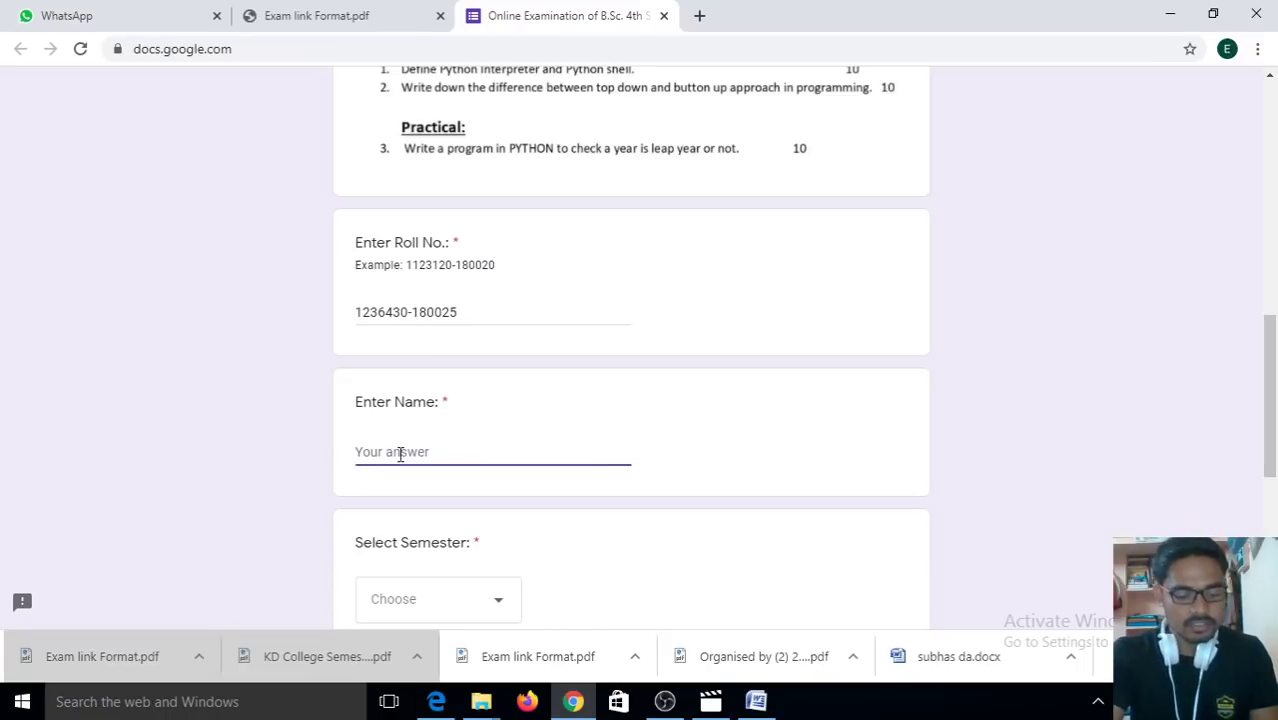
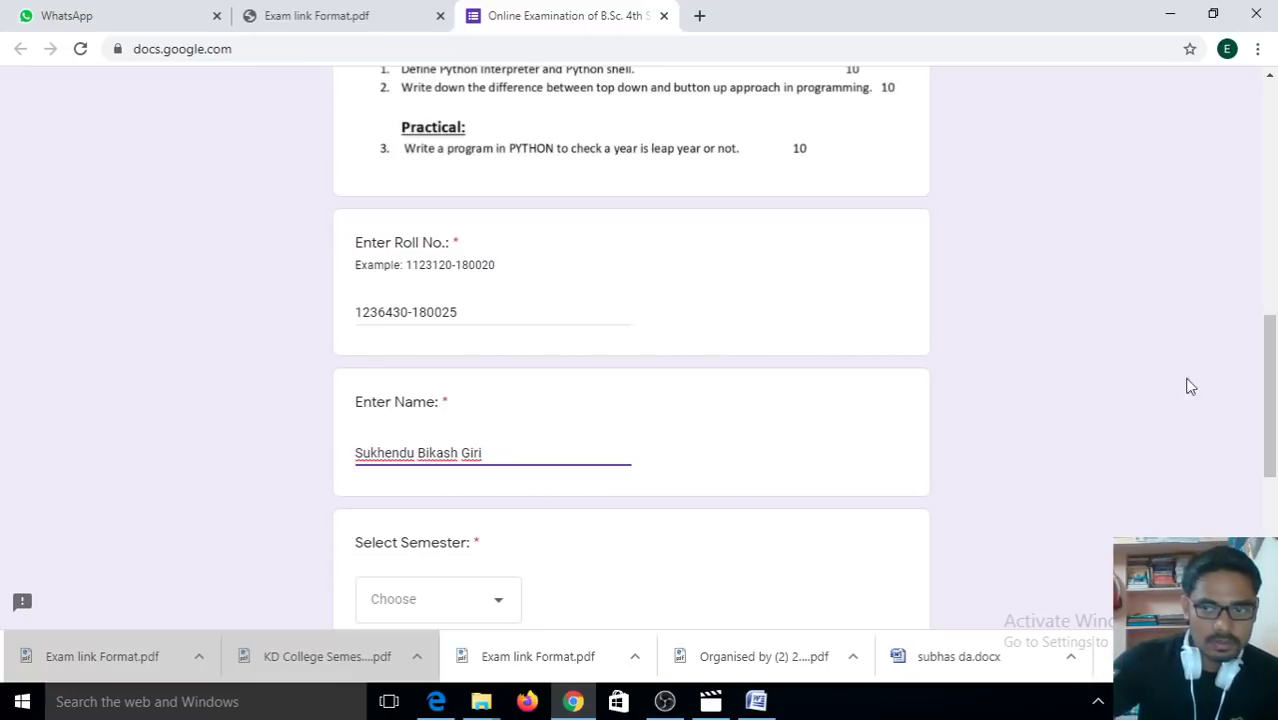
{"action": "scroll", "coordinate": [1275, 378], "scroll_direction": "down", "scroll_amount": 4}
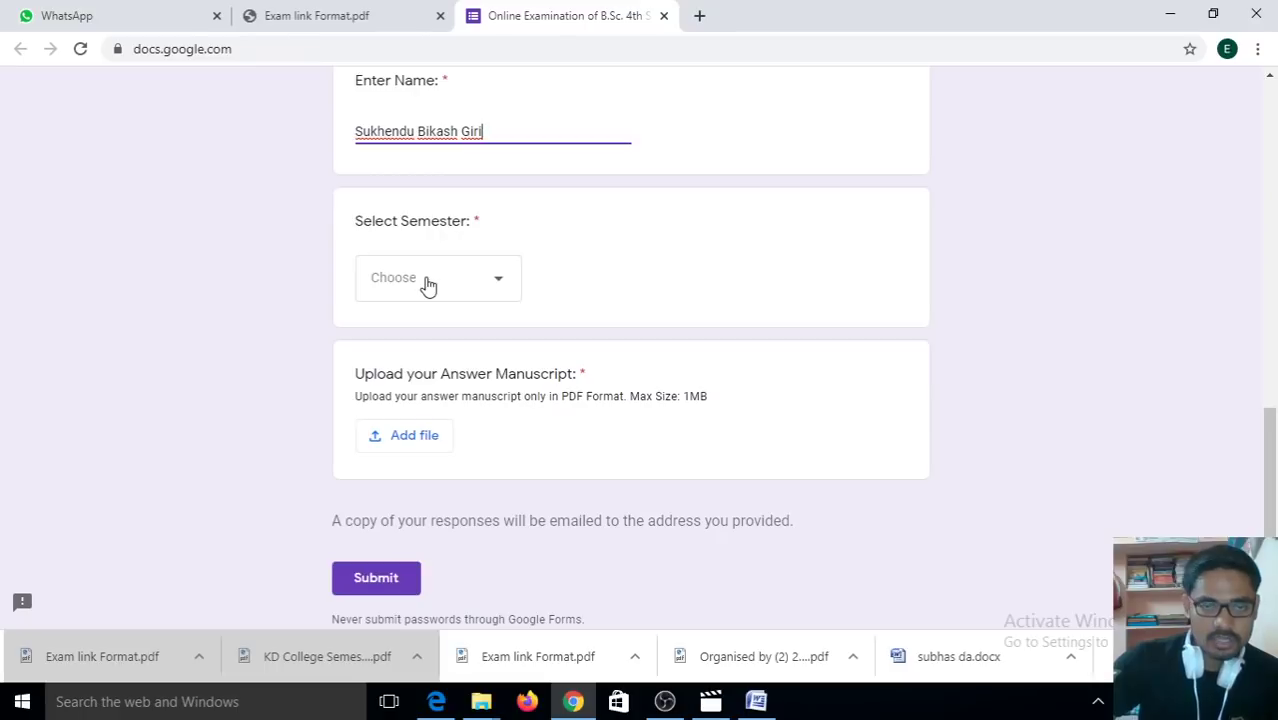
Step: Choose Semester II from the Select Semester dropdown
{"action": "left_click", "coordinate": [427, 286]}
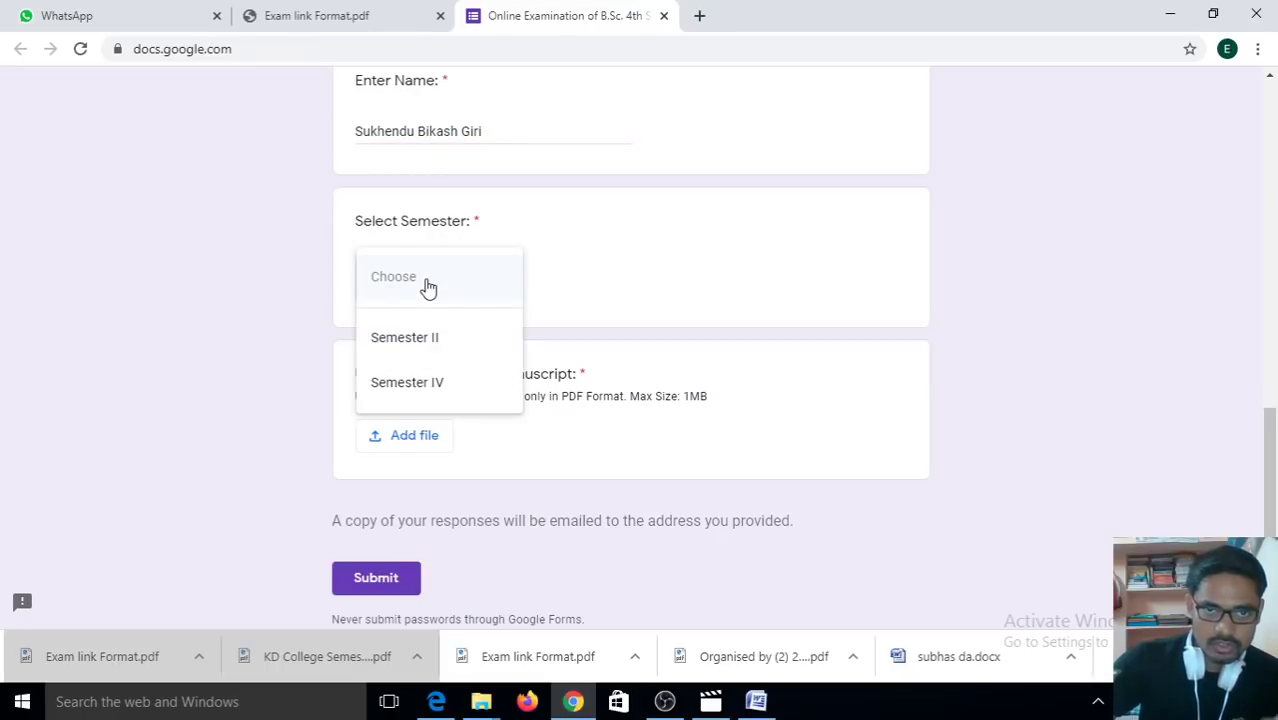
{"action": "left_click", "coordinate": [453, 345]}
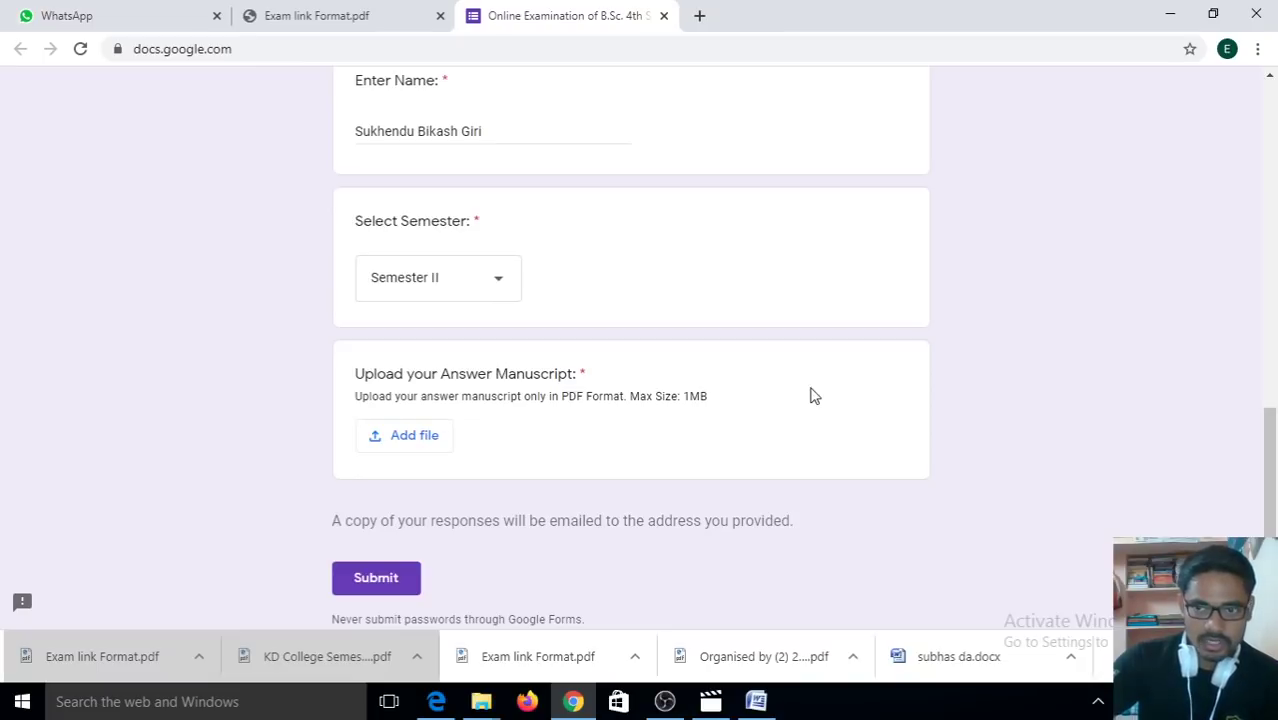
{"action": "left_click_drag", "start_coordinate": [1270, 496], "coordinate": [1275, 560]}
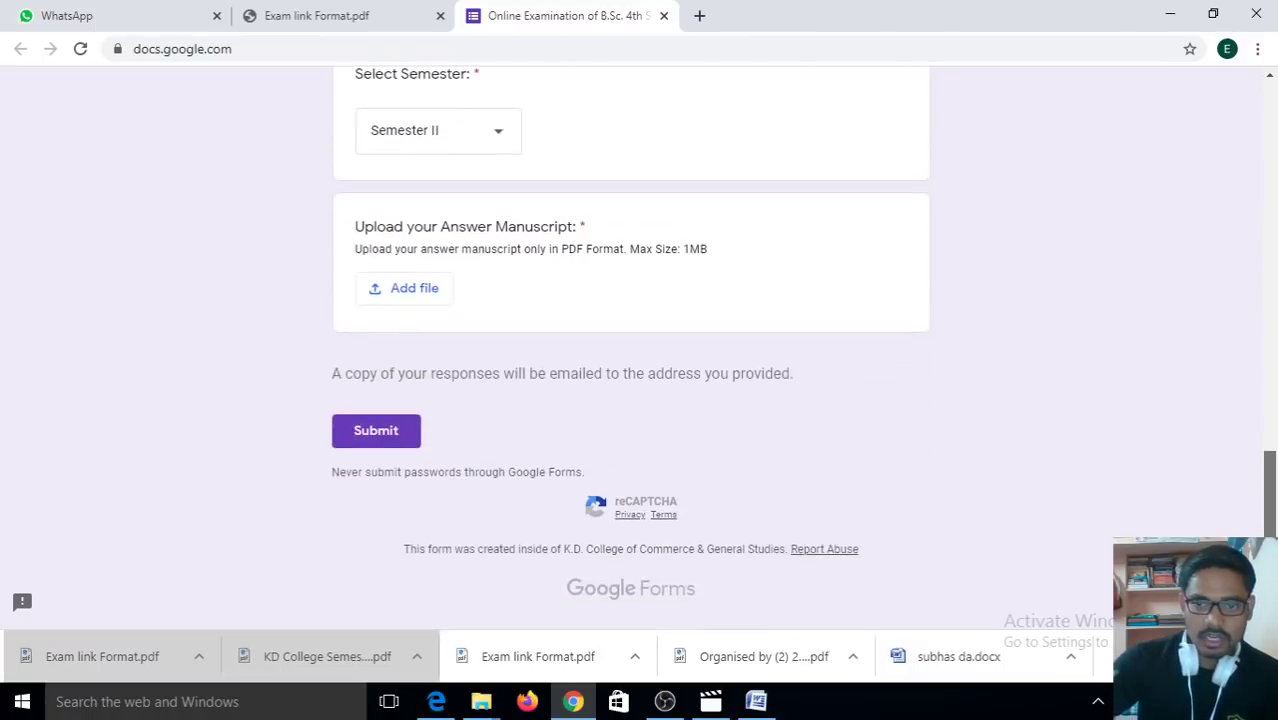
Step: Upload Exam link Format.pdf from the 2nd and 4th semester exam folder as the answer manuscript
{"action": "left_click", "coordinate": [414, 289]}
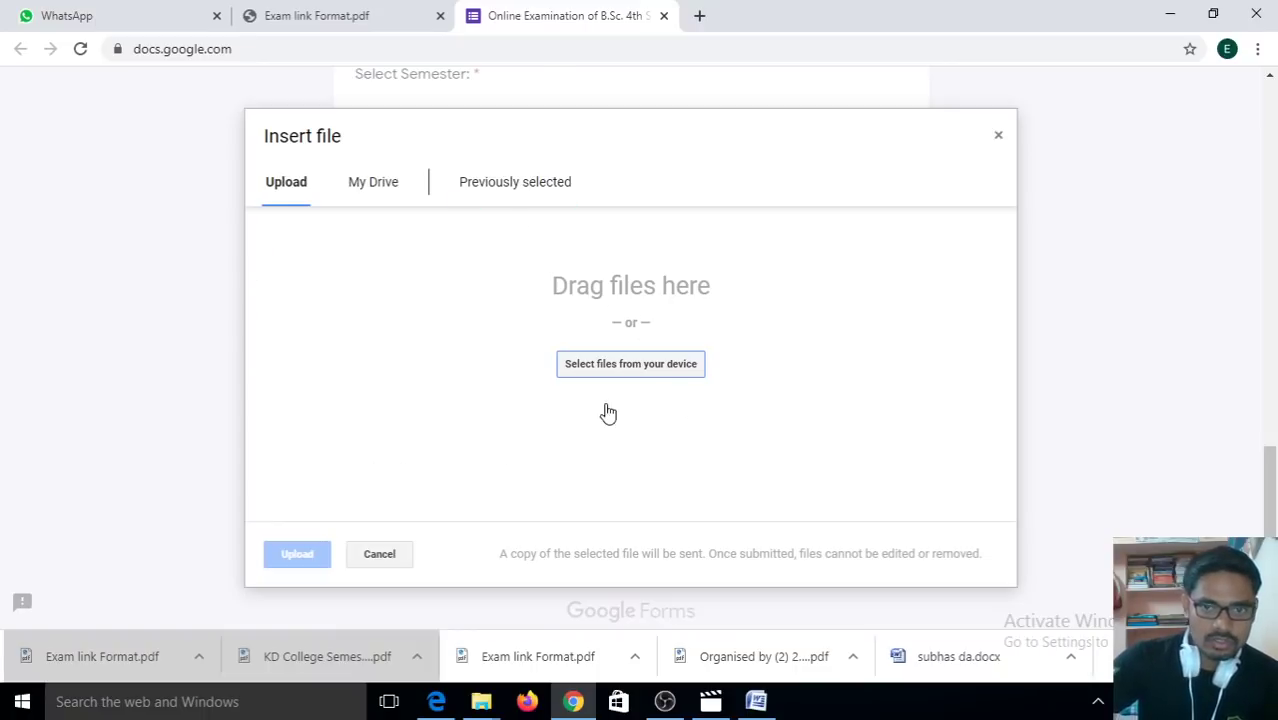
{"action": "left_click", "coordinate": [618, 370]}
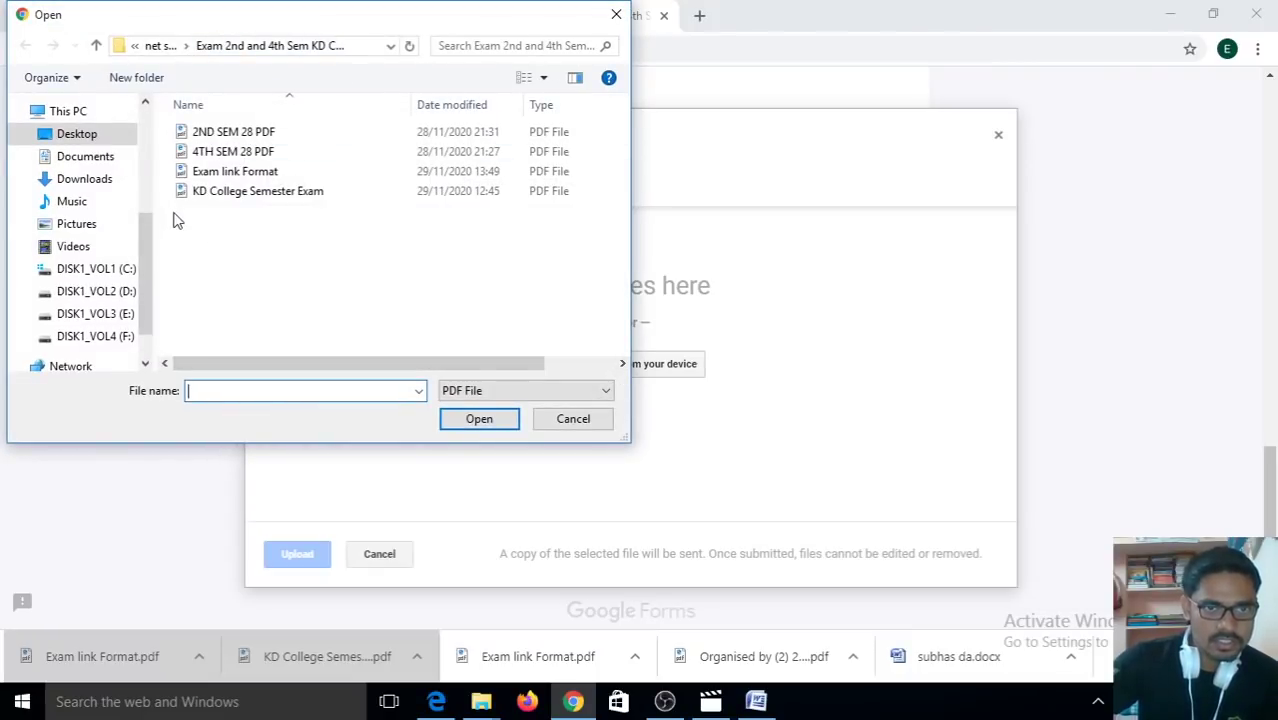
{"action": "left_click", "coordinate": [177, 49]}
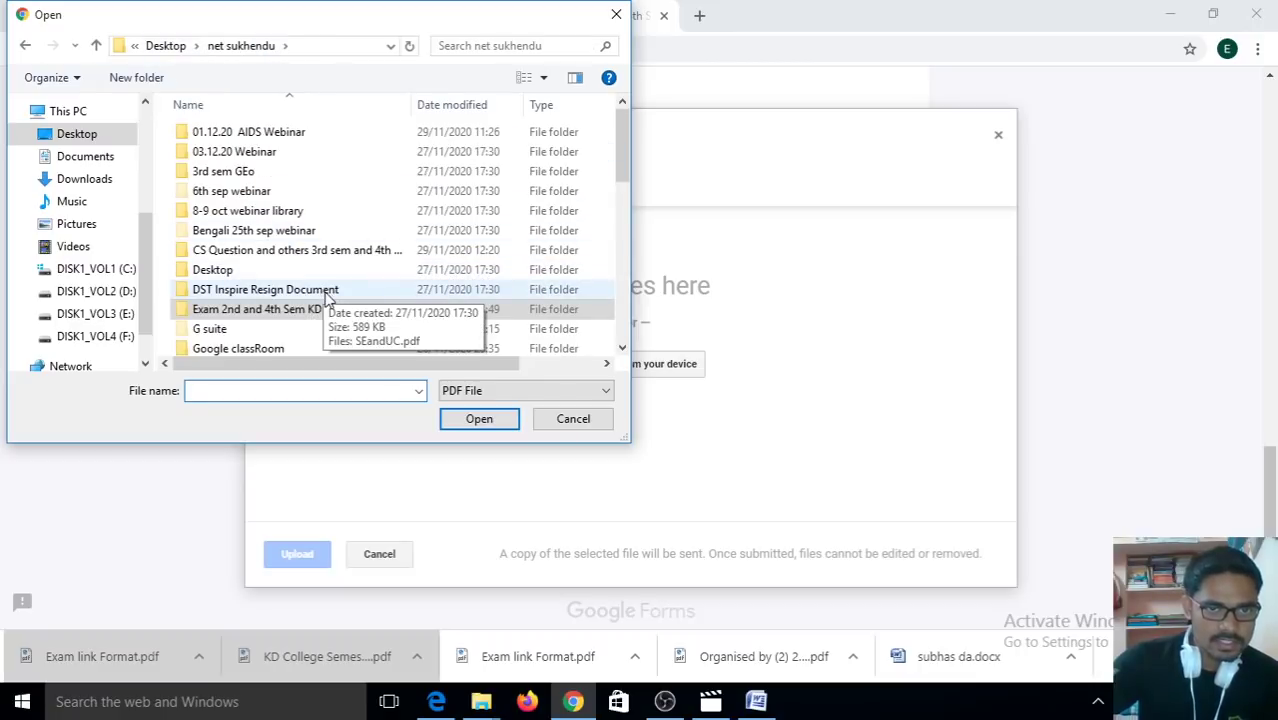
{"action": "double_click", "coordinate": [268, 312]}
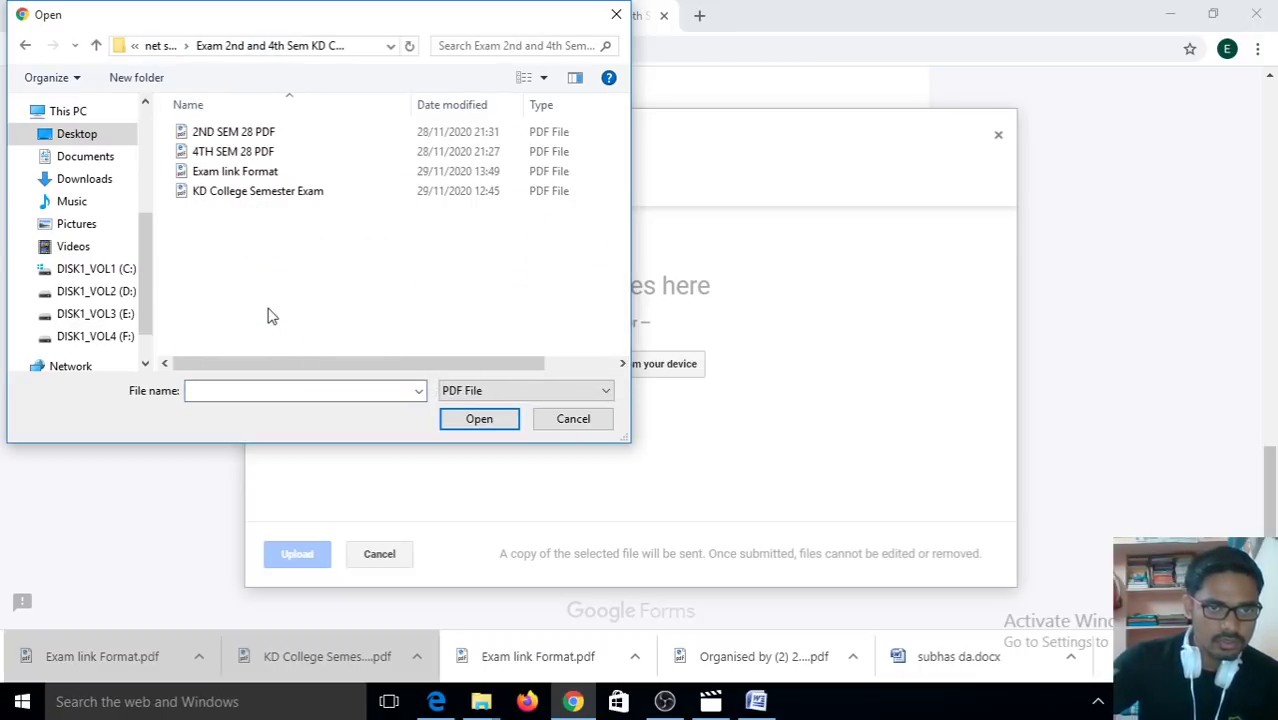
{"action": "left_click", "coordinate": [241, 174]}
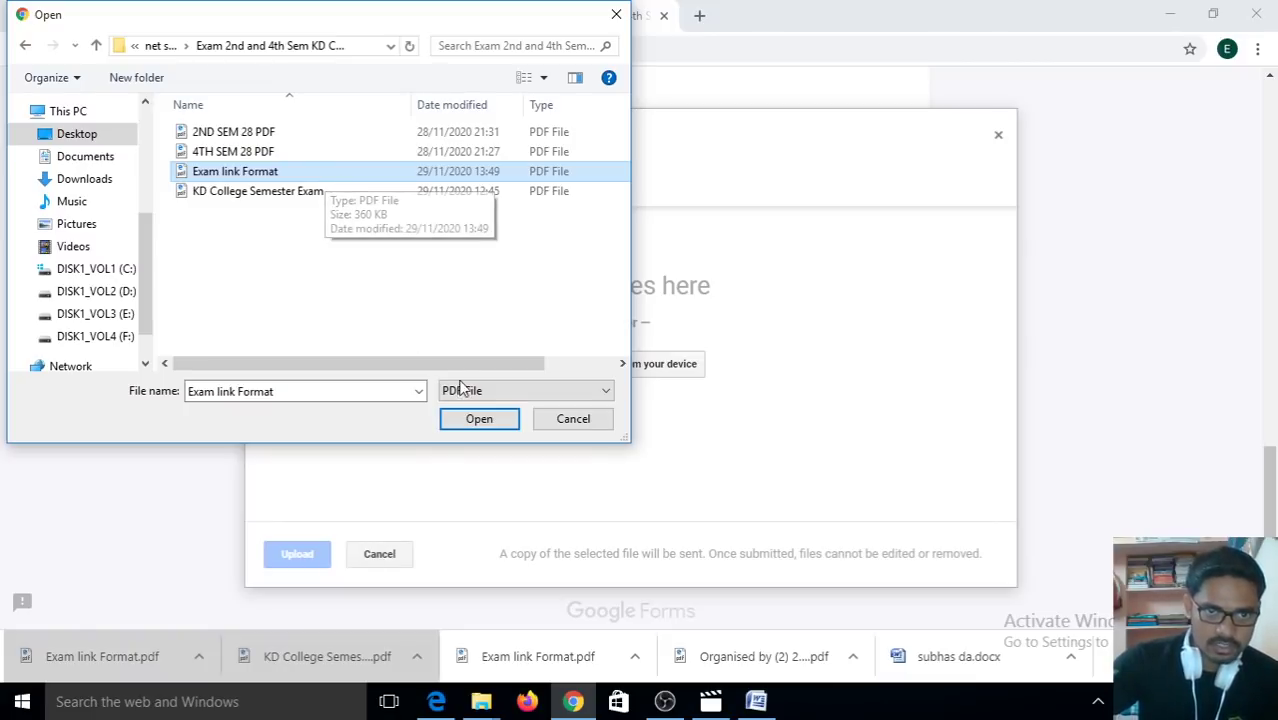
{"action": "left_click", "coordinate": [479, 424]}
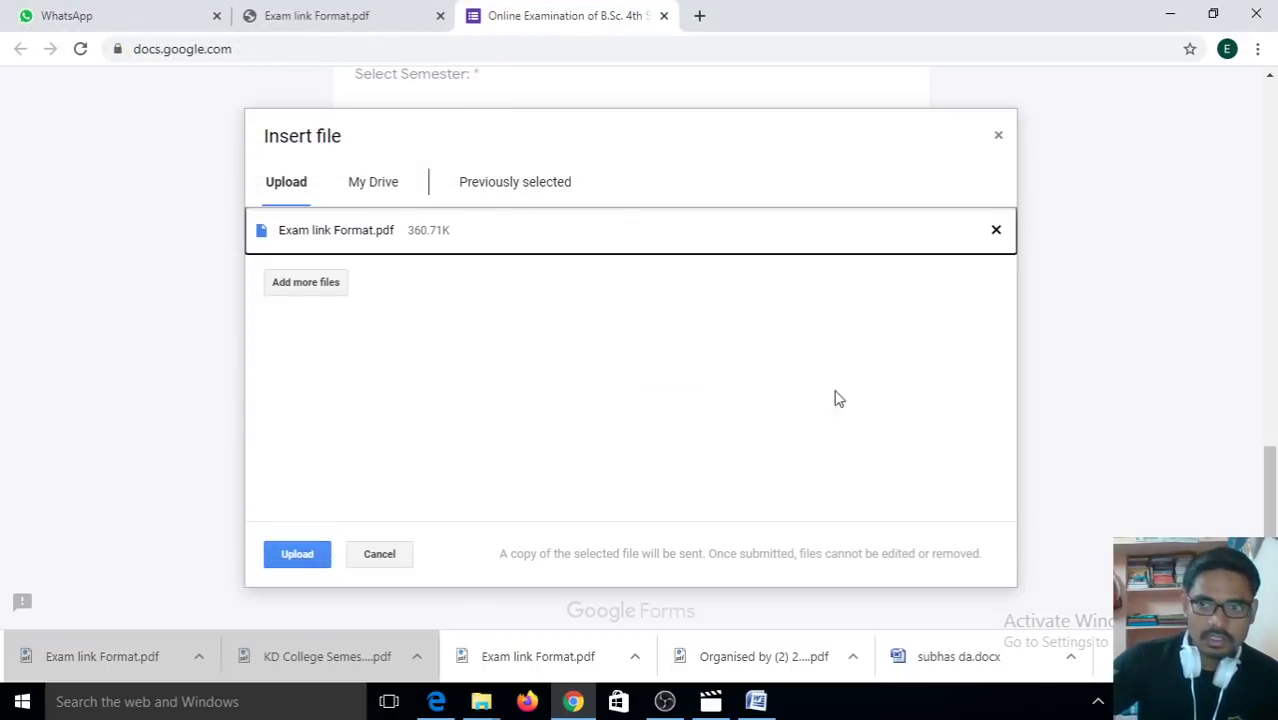
{"action": "left_click_drag", "start_coordinate": [1271, 508], "coordinate": [1274, 530]}
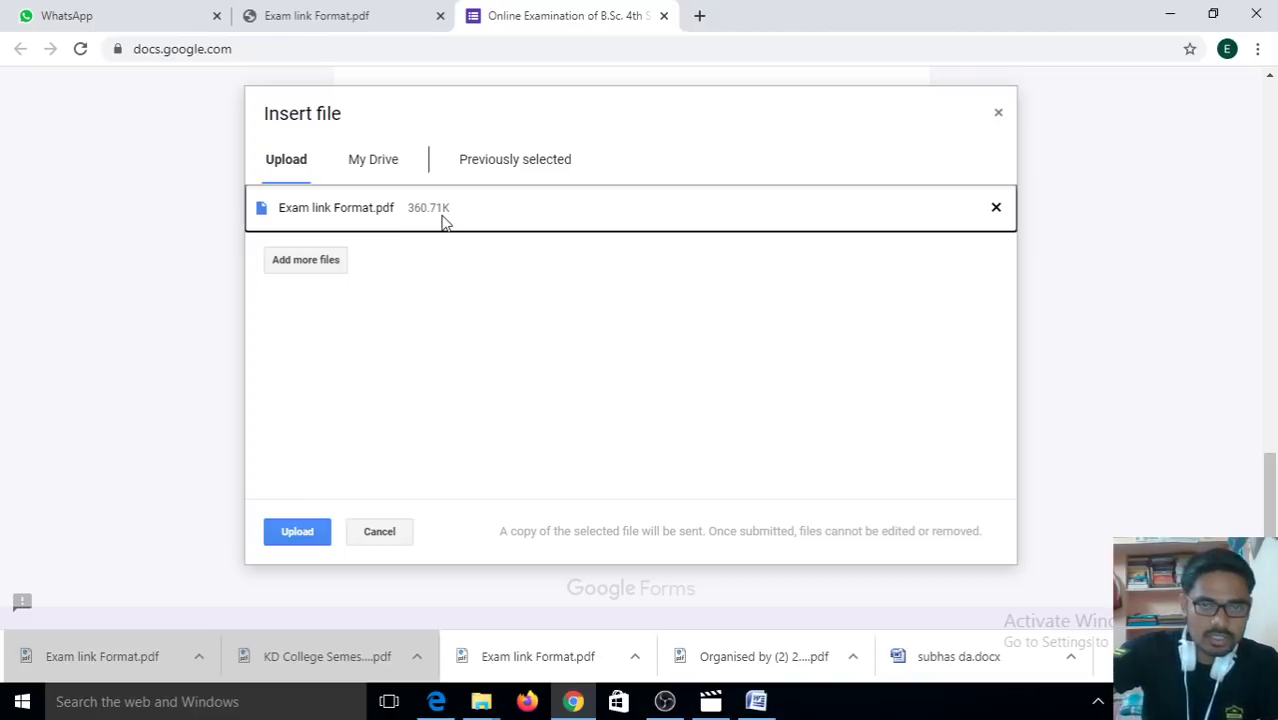
{"action": "left_click", "coordinate": [289, 535]}
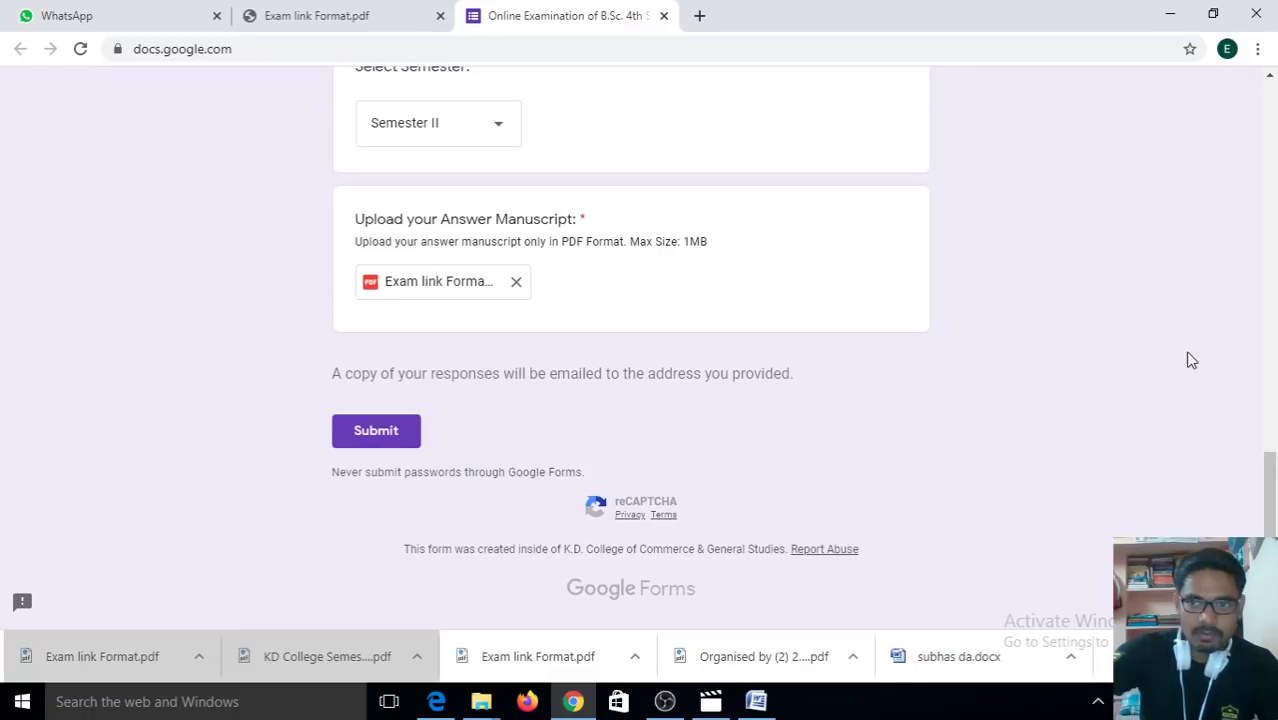
Step: Submit the completed exam form
{"action": "left_click_drag", "start_coordinate": [1272, 488], "coordinate": [1273, 515]}
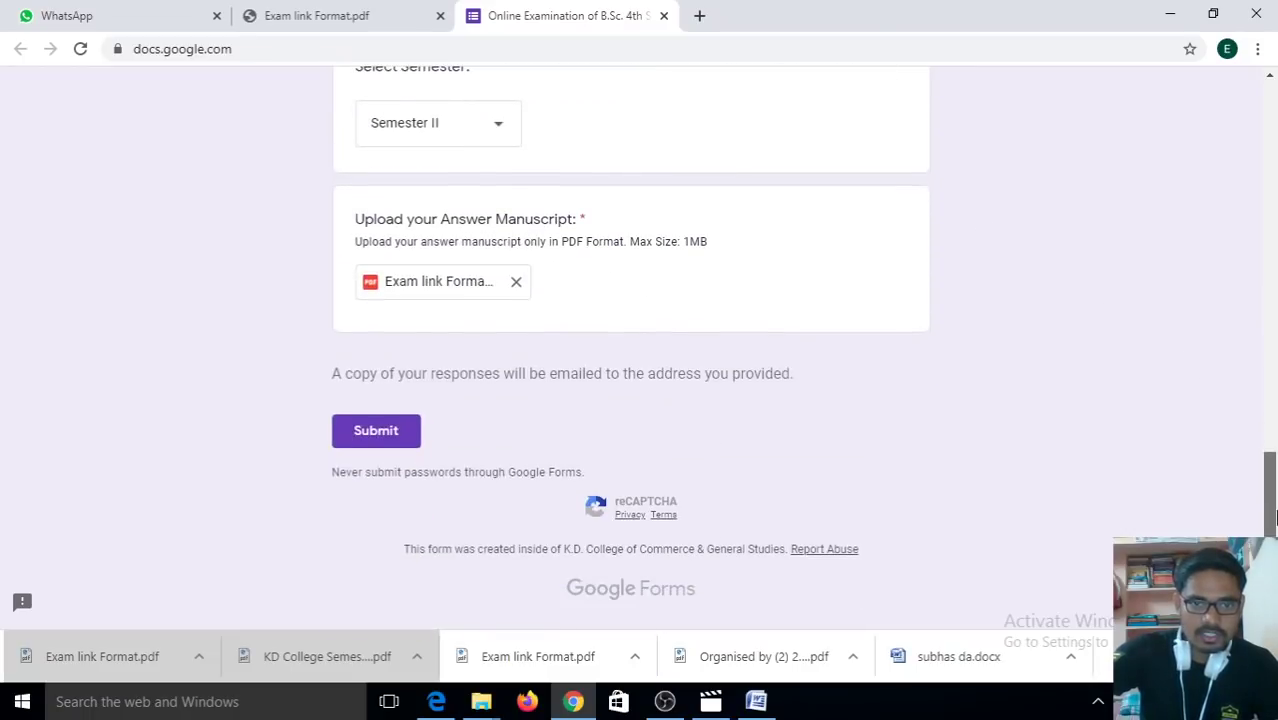
{"action": "left_click", "coordinate": [359, 442]}
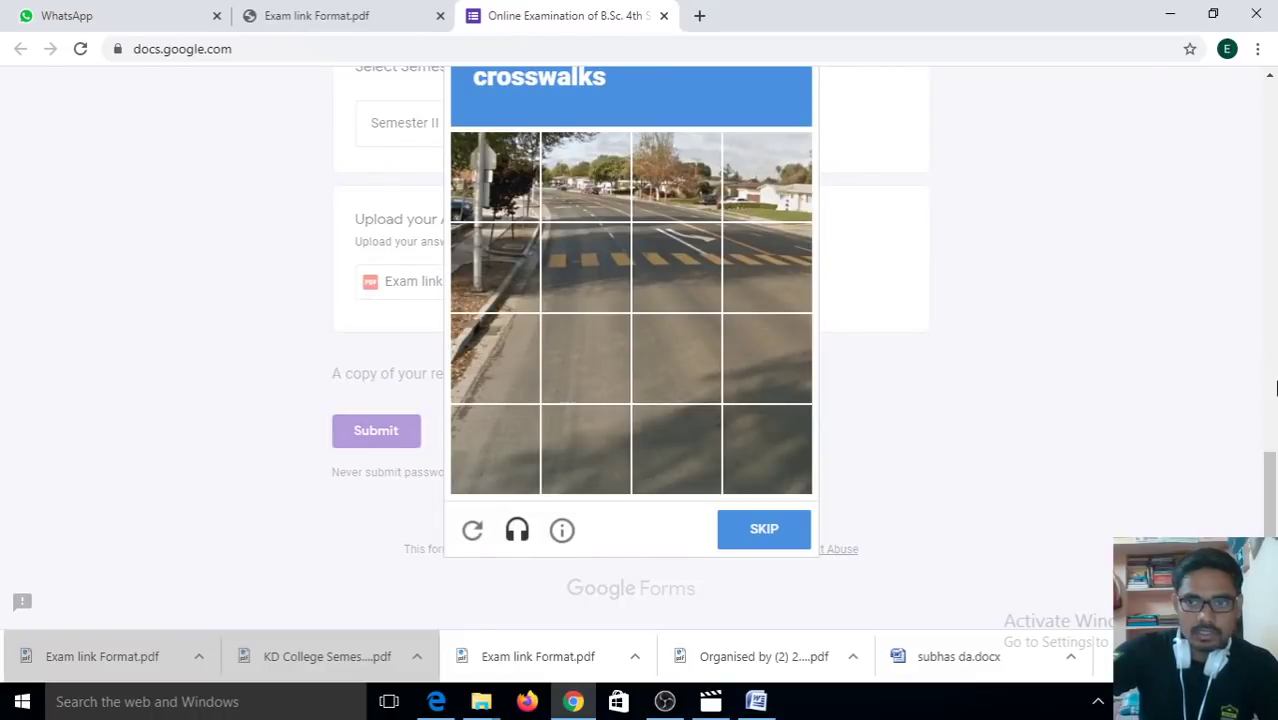
{"action": "left_click_drag", "start_coordinate": [1272, 482], "coordinate": [1272, 460]}
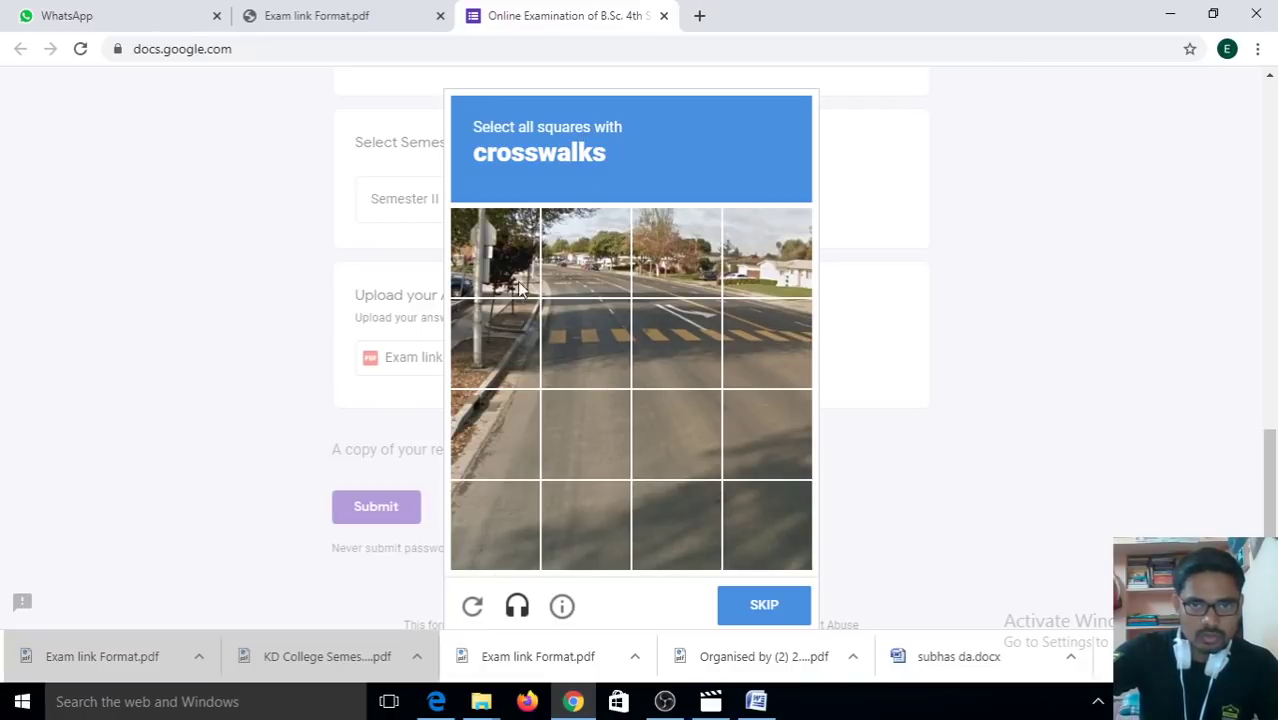
Step: Mark the three crosswalk tiles in the reCAPTCHA challenge and verify
{"action": "left_click", "coordinate": [580, 325]}
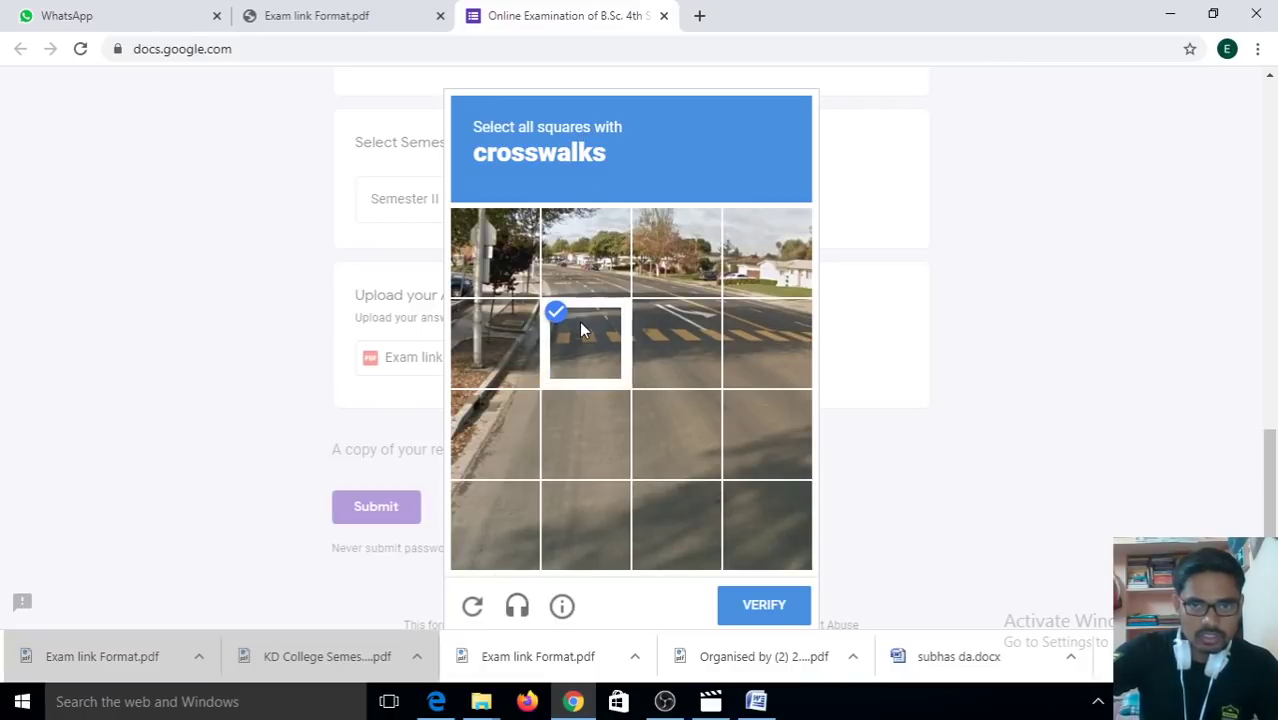
{"action": "left_click", "coordinate": [673, 325]}
{"action": "left_click", "coordinate": [753, 327]}
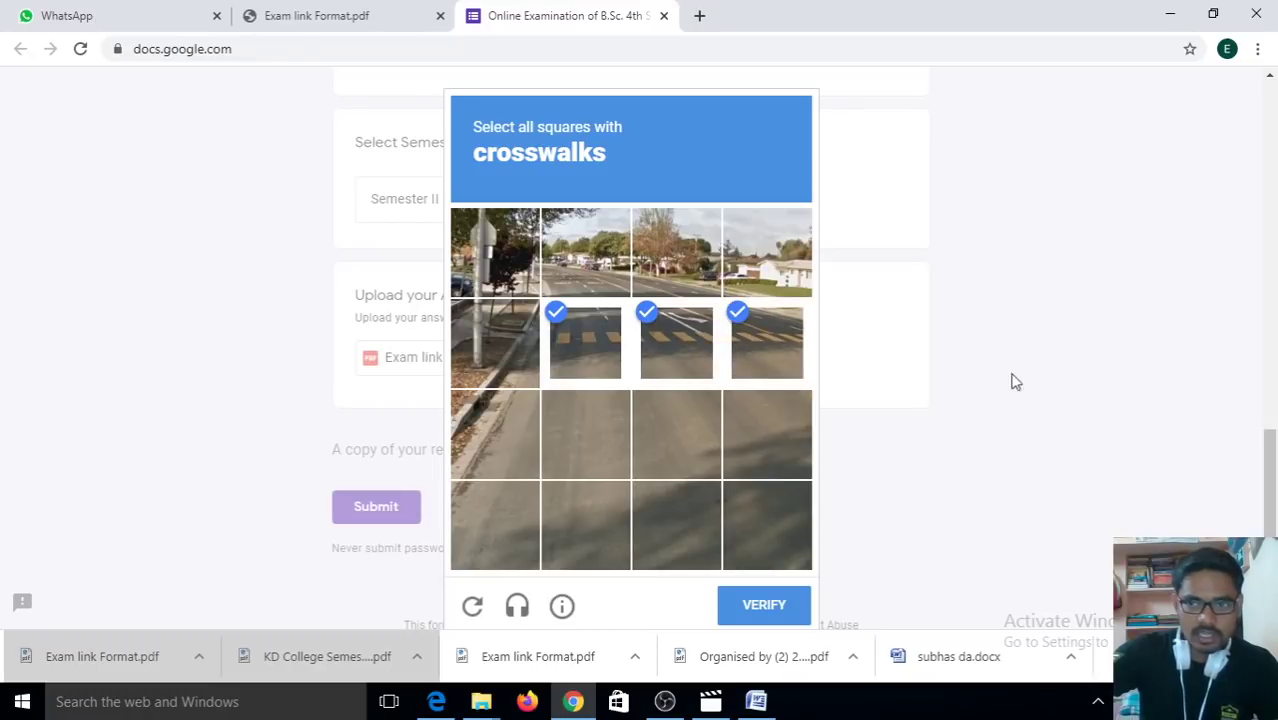
{"action": "left_click_drag", "start_coordinate": [1268, 470], "coordinate": [1268, 492]}
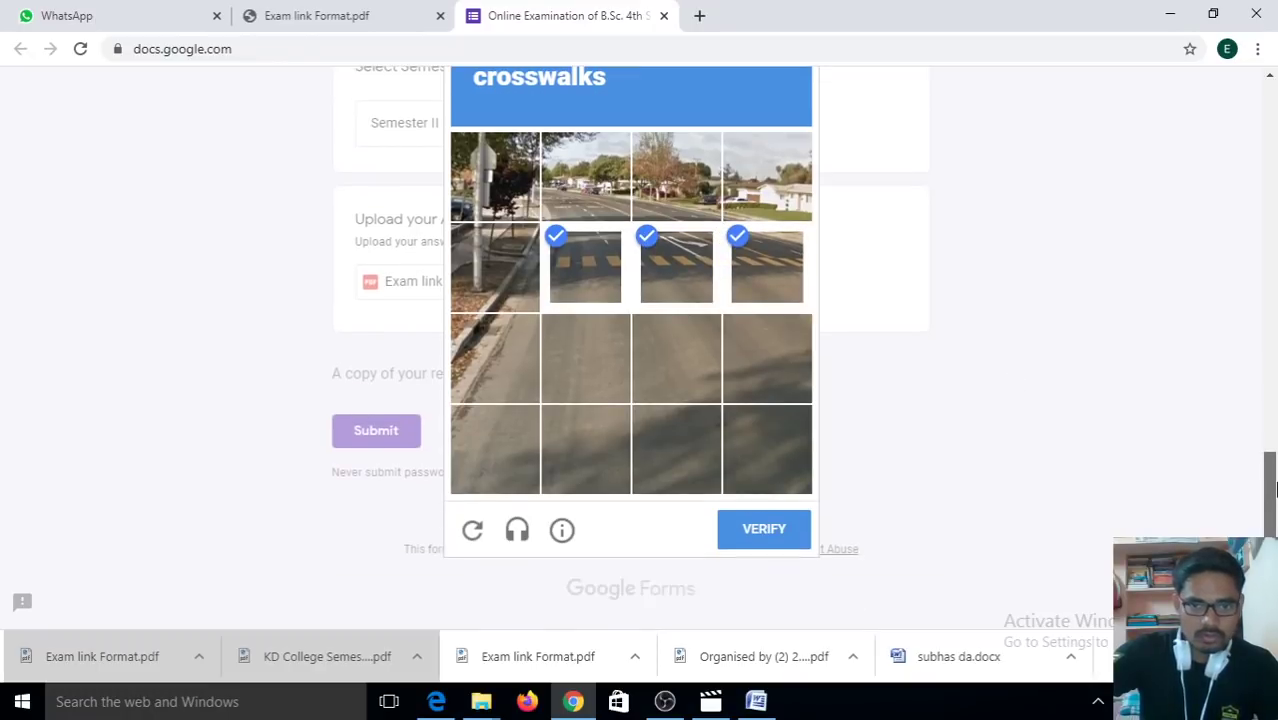
{"action": "left_click", "coordinate": [766, 529]}
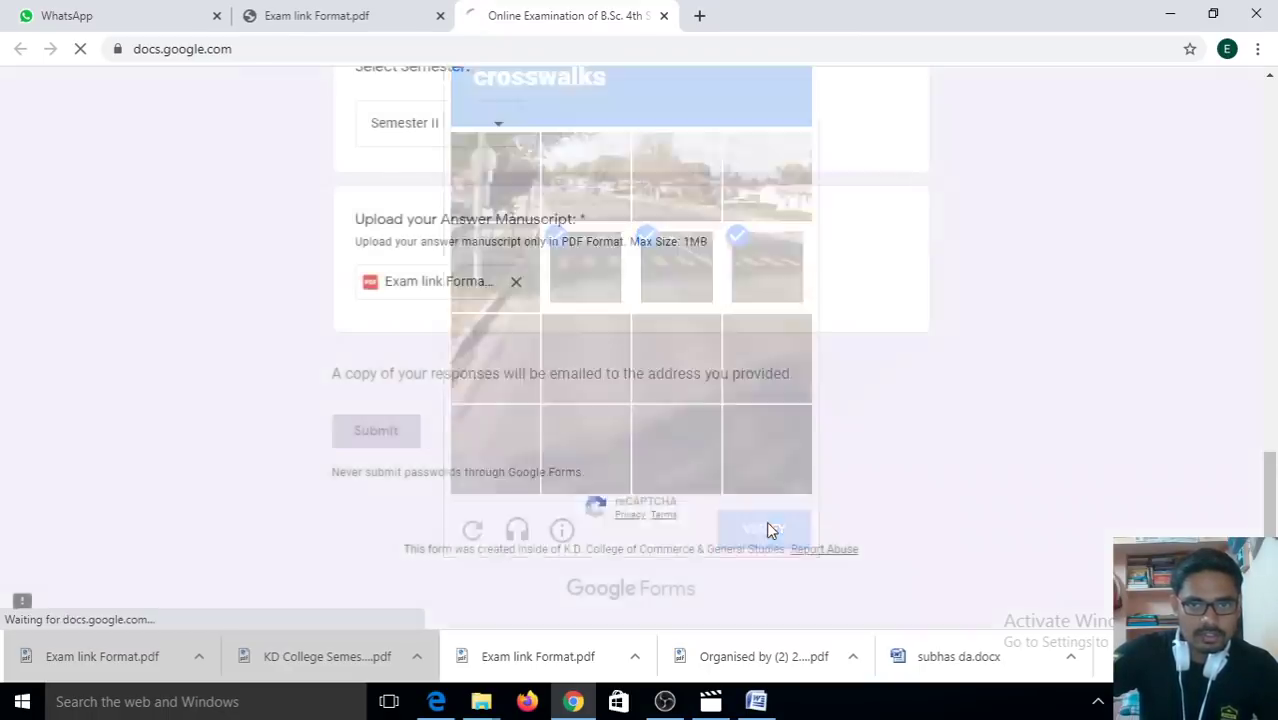